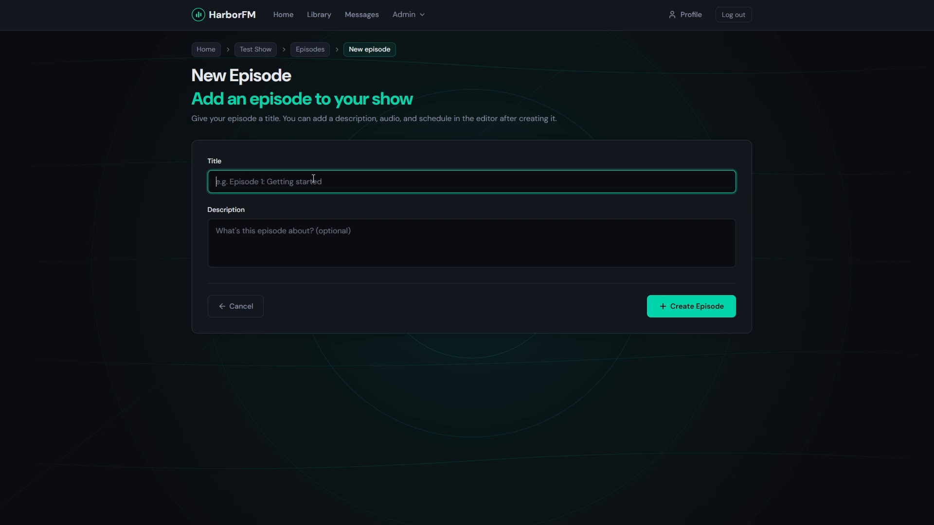
# Create a new episode titled "Test Episode 1"
pyautogui.write('Test Episode 1')
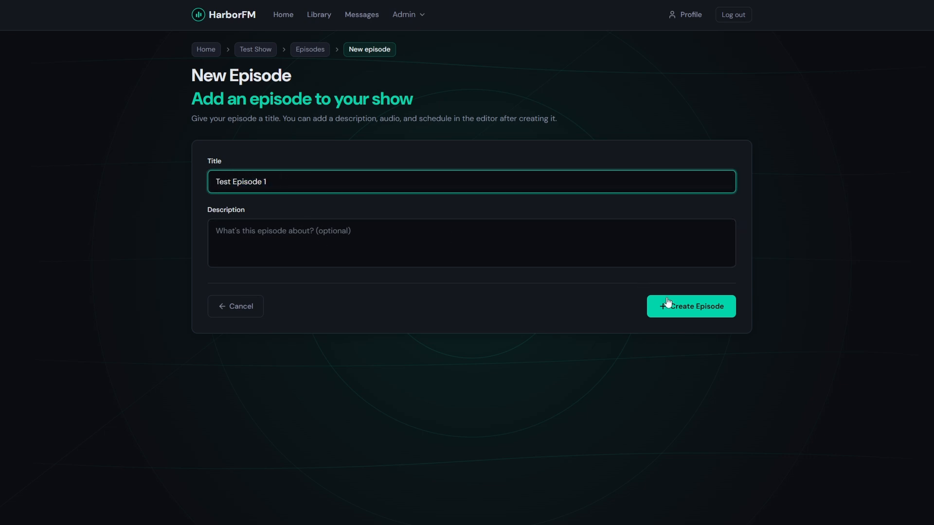
pyautogui.click(675, 310)
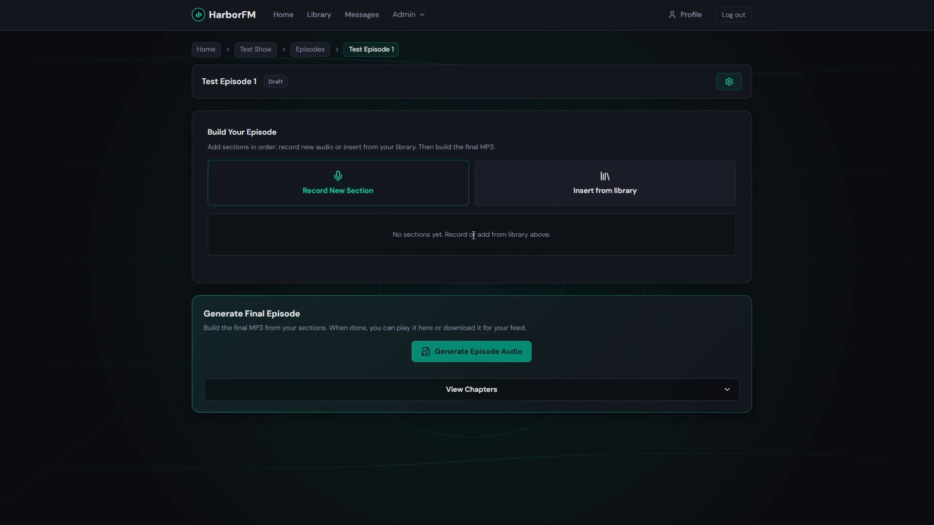
# Insert the library clip "Sound Design Elements SFX PS 022 | Royalty-free Music" into the episode and preview it briefly
pyautogui.click(563, 195)
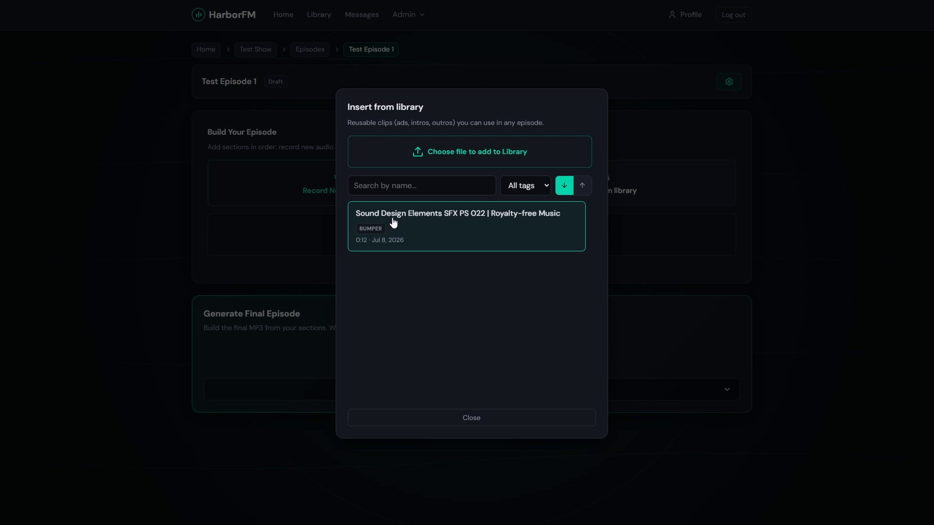
pyautogui.click(484, 235)
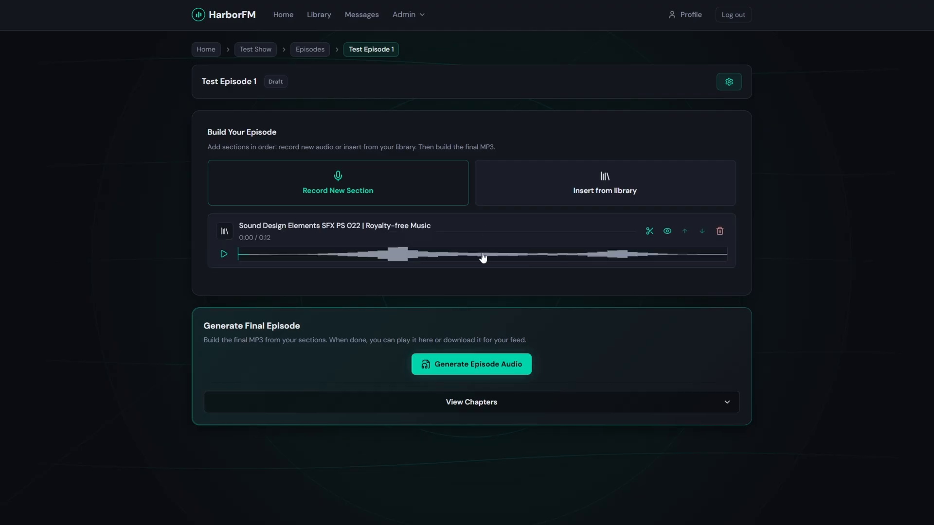
pyautogui.click(224, 254)
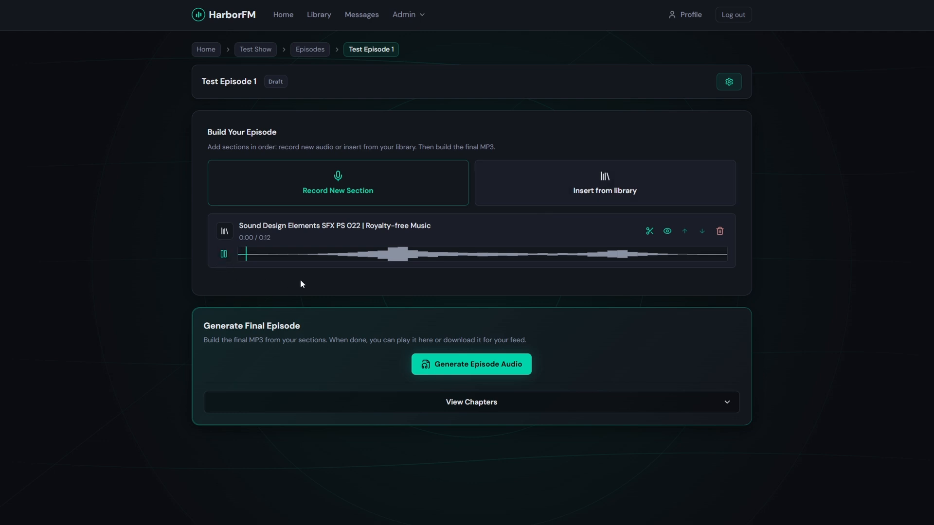
pyautogui.click(224, 254)
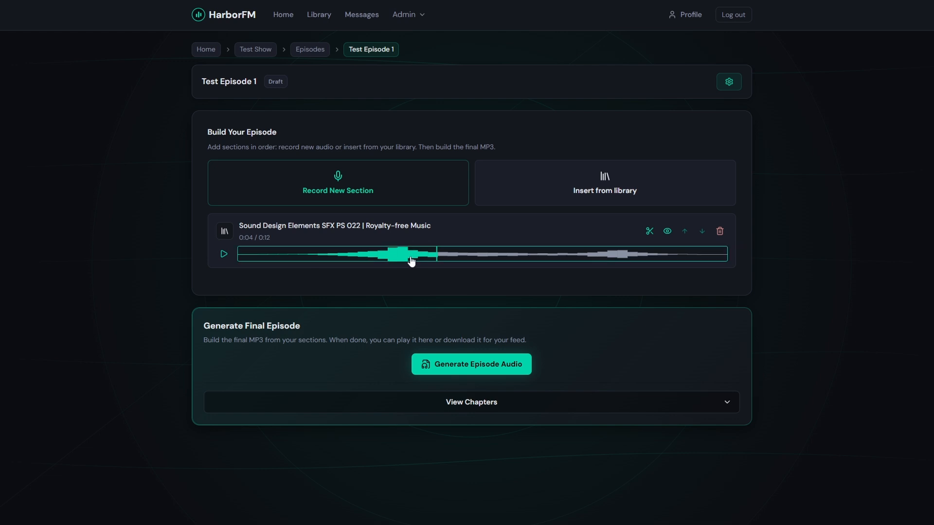
# Open the recorder for a new section and allow microphone access this time with the USB Audio CODEC microphone
pyautogui.click(333, 191)
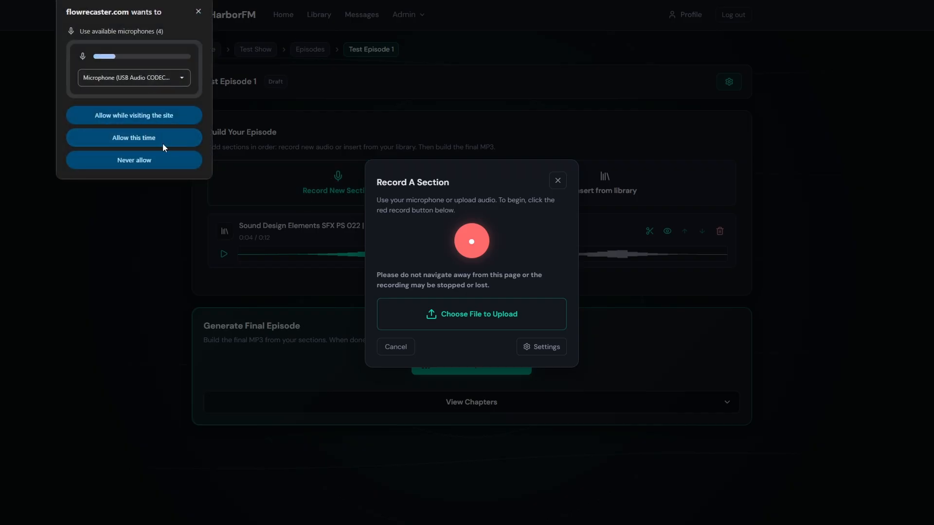
pyautogui.click(150, 83)
pyautogui.click(144, 73)
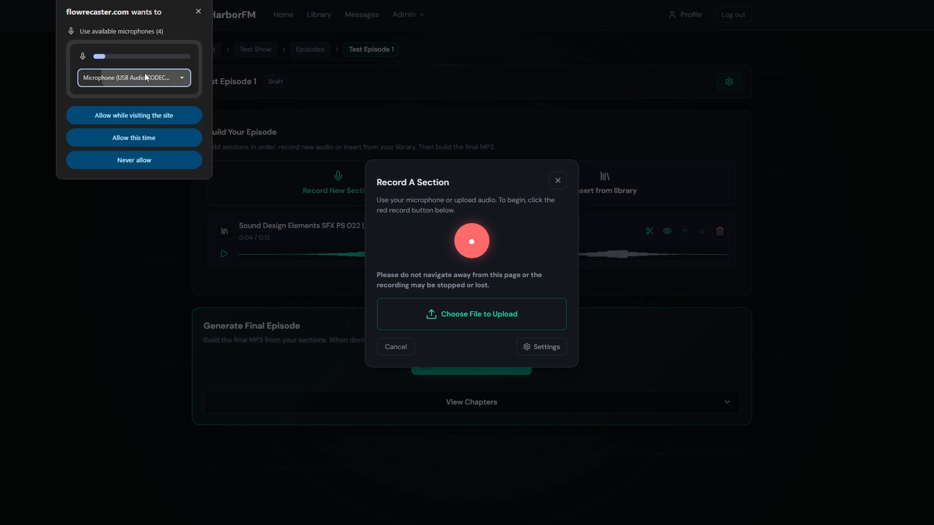
pyautogui.click(134, 137)
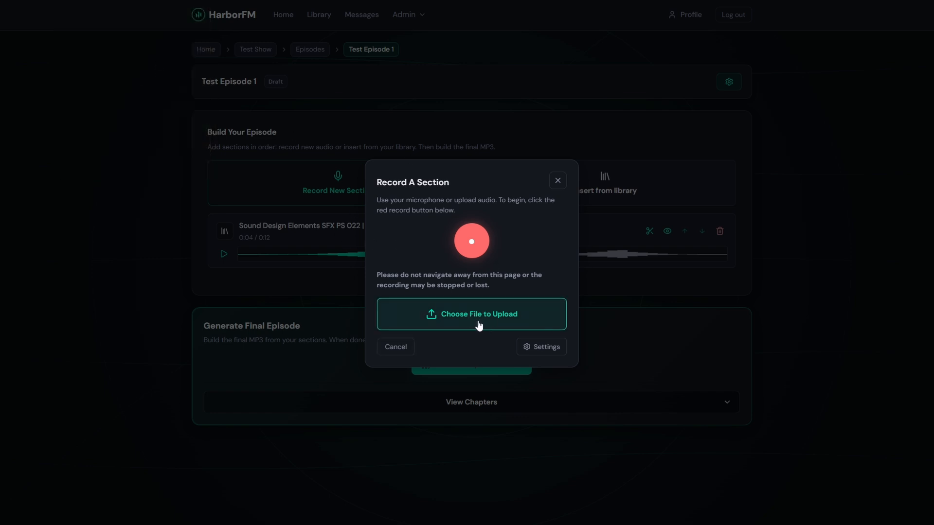
# Record a section of about 32 seconds, dropping two markers during the take
pyautogui.click(472, 246)
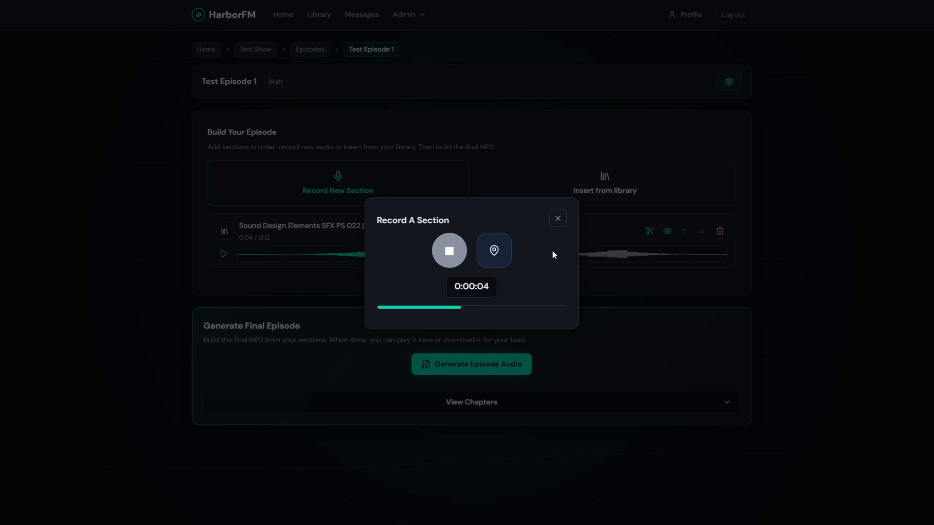
pyautogui.click(497, 250)
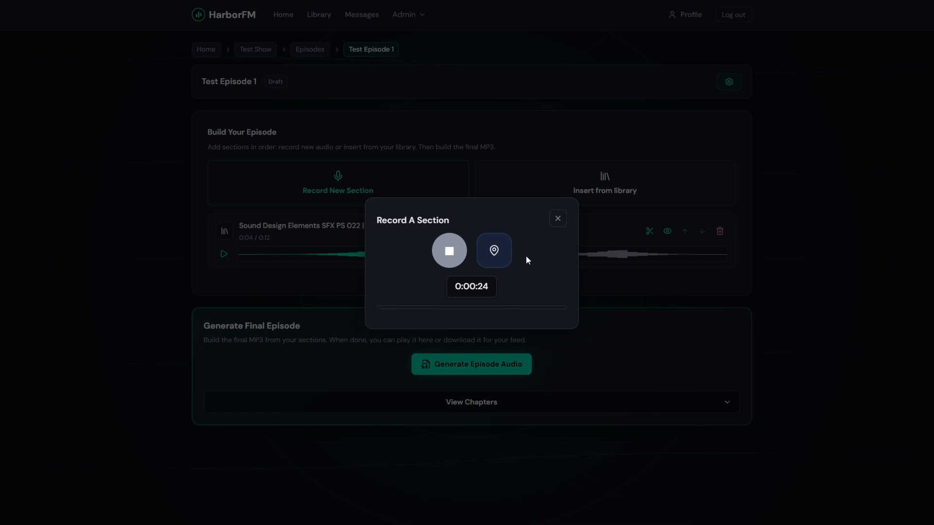
pyautogui.click(501, 251)
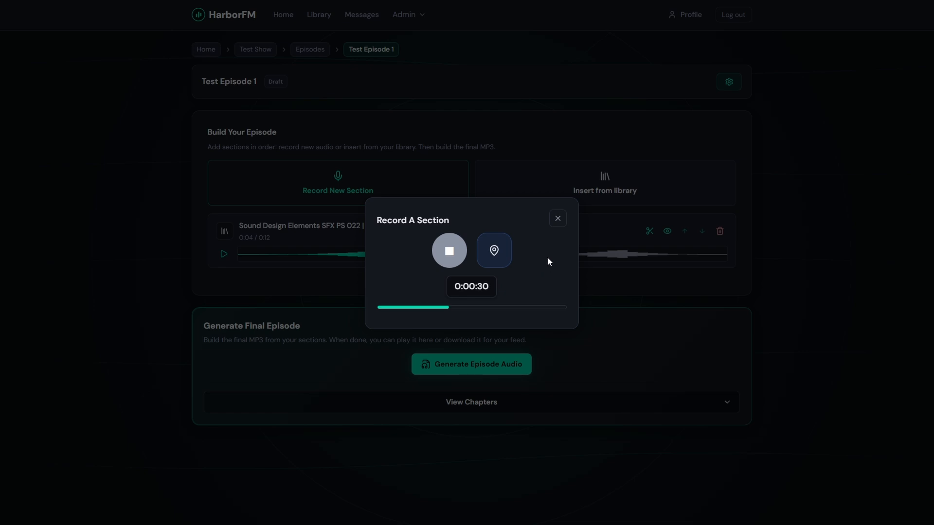
pyautogui.click(453, 252)
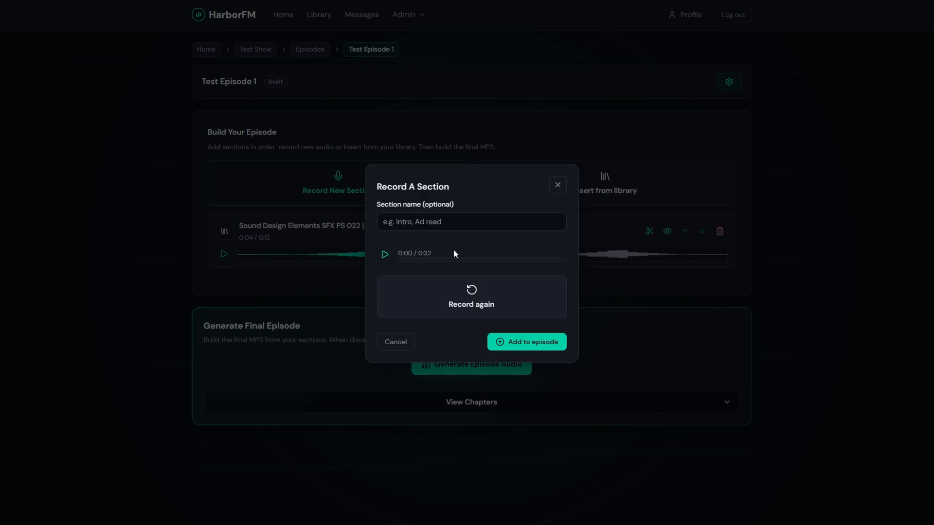
# Name the recorded section "Intro", preview its audio and add it to the episode
pyautogui.click(436, 218)
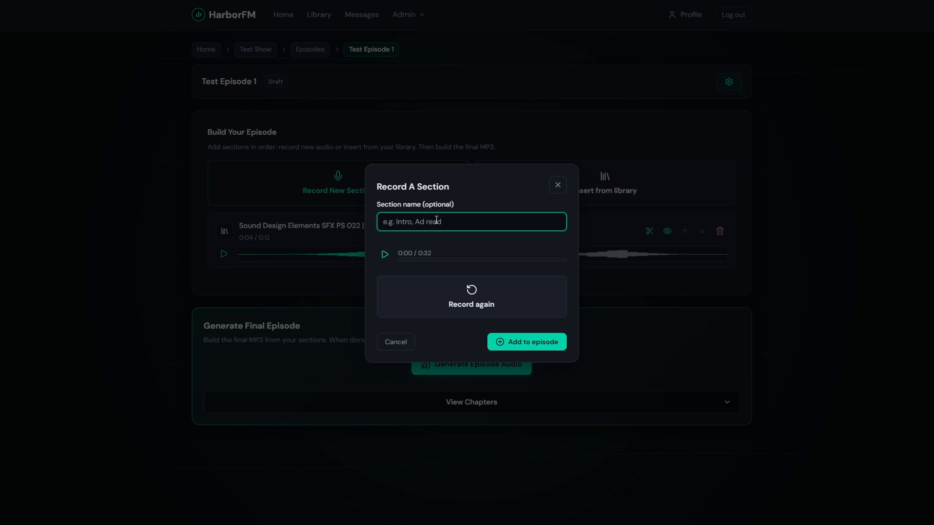
pyautogui.write('INt')
pyautogui.click(385, 254)
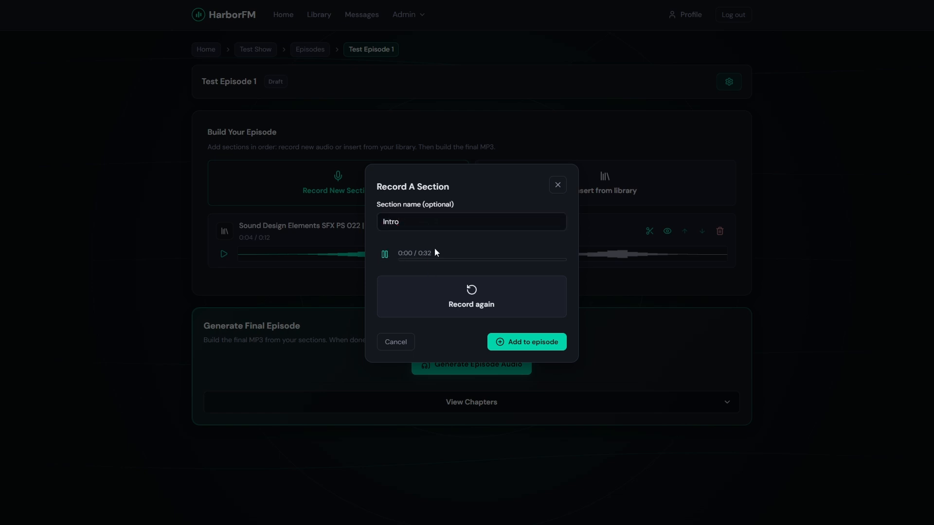
pyautogui.click(480, 264)
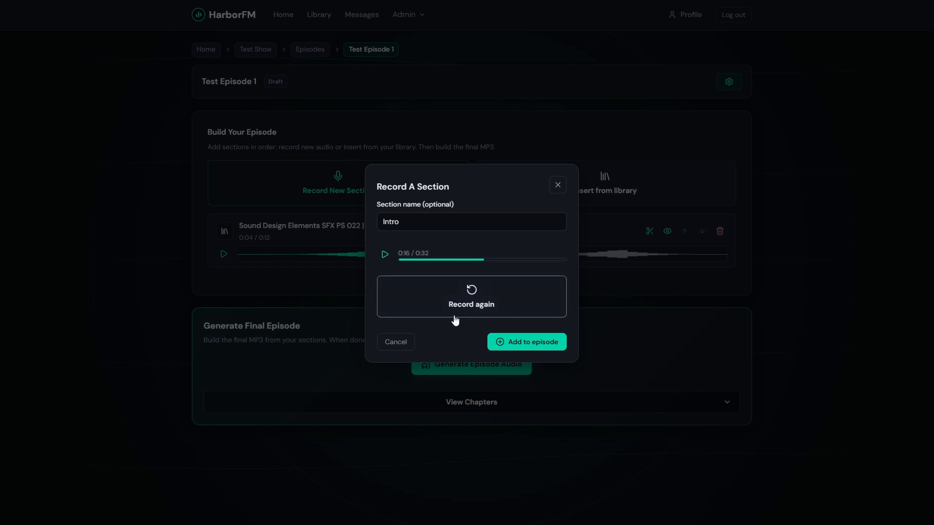
pyautogui.click(538, 342)
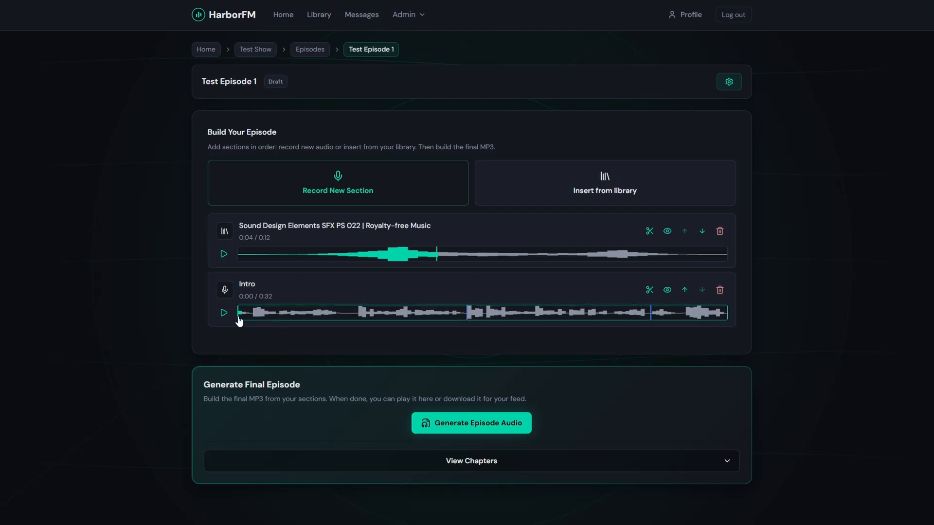
# Enlarge the page, play the Intro section and jump to several points along its waveform
pyautogui.hotkey('ctrl', '+')
pyautogui.hotkey('ctrl', '+')
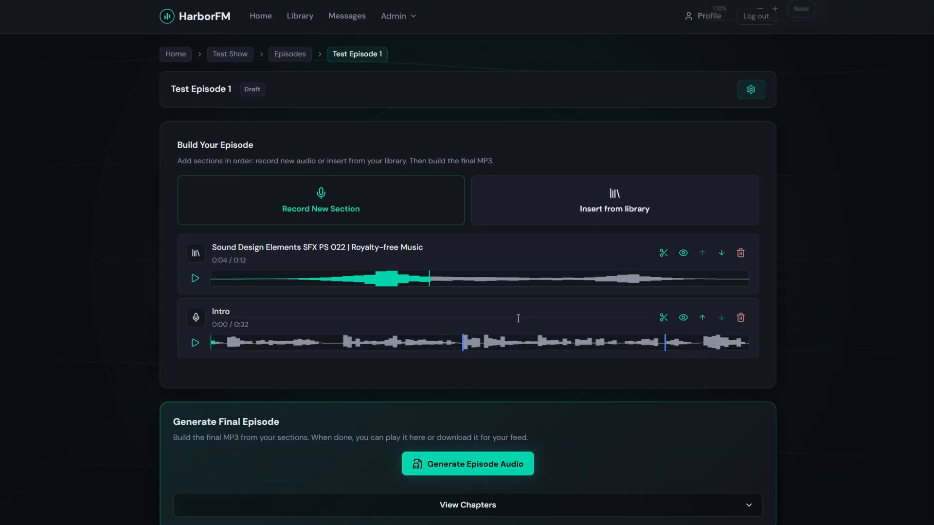
pyautogui.hotkey('ctrl', '+')
pyautogui.scroll(-4, 510, 273)
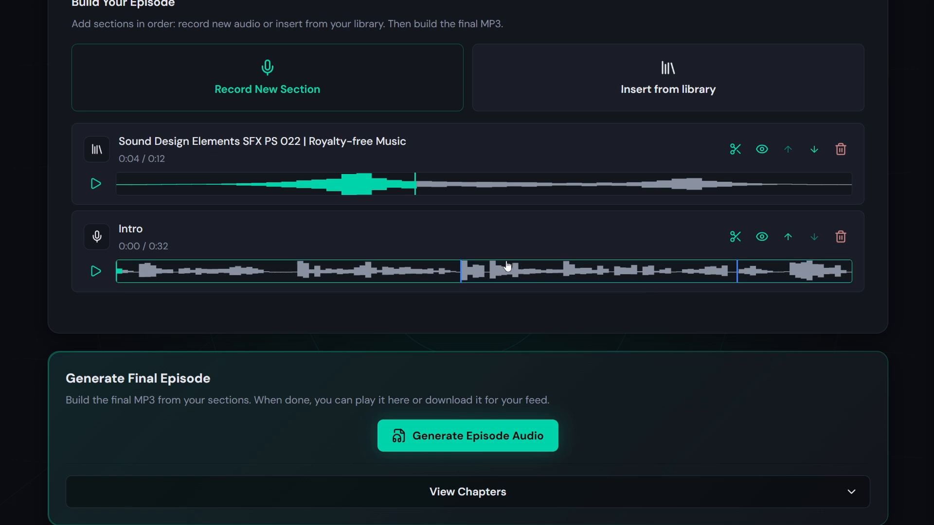
pyautogui.click(95, 271)
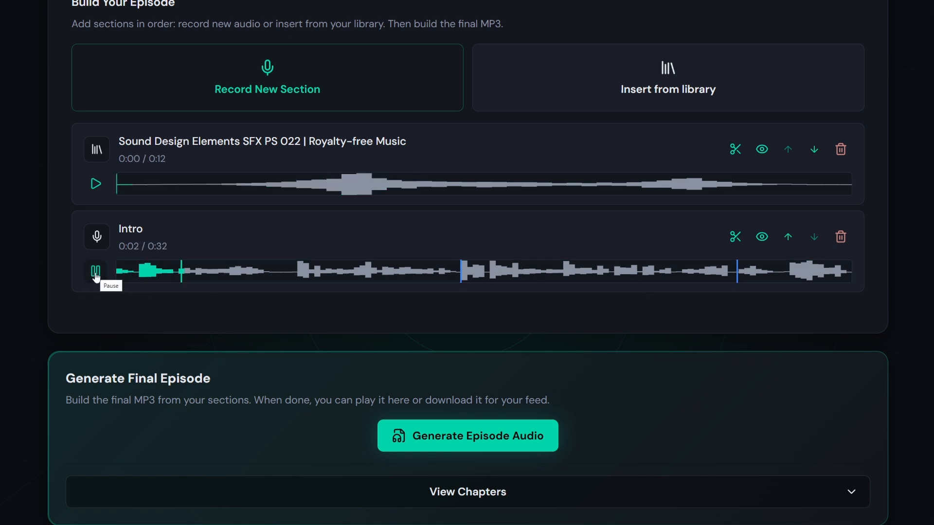
pyautogui.click(96, 275)
pyautogui.click(300, 275)
pyautogui.click(453, 273)
pyautogui.click(591, 272)
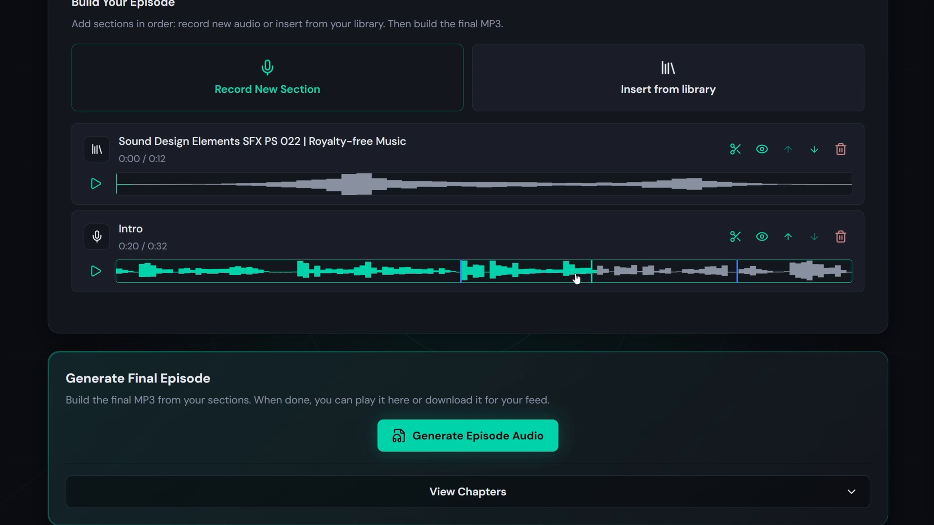
pyautogui.click(95, 276)
# Open the Intro section in the audio editor and examine its start, playhead and end times at several waveform positions
pyautogui.click(735, 237)
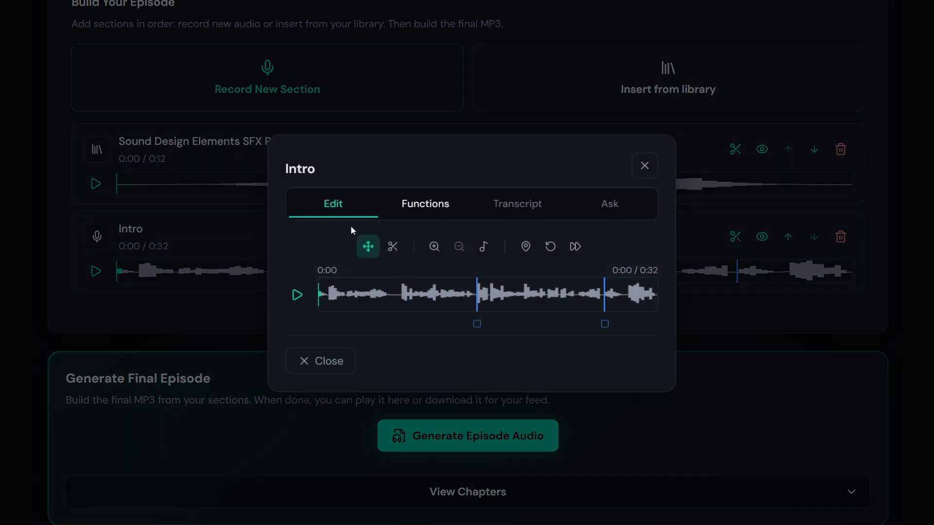
pyautogui.click(653, 174)
pyautogui.click(733, 243)
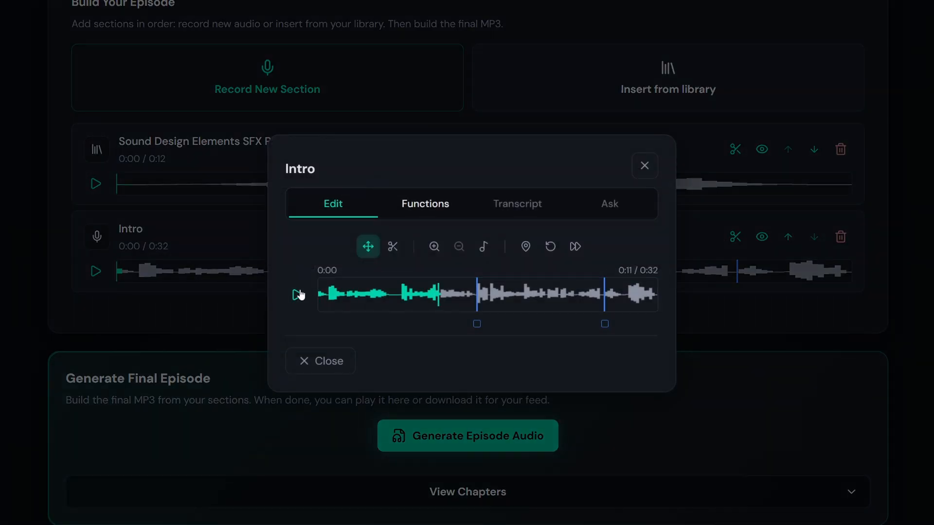
pyautogui.click(386, 289)
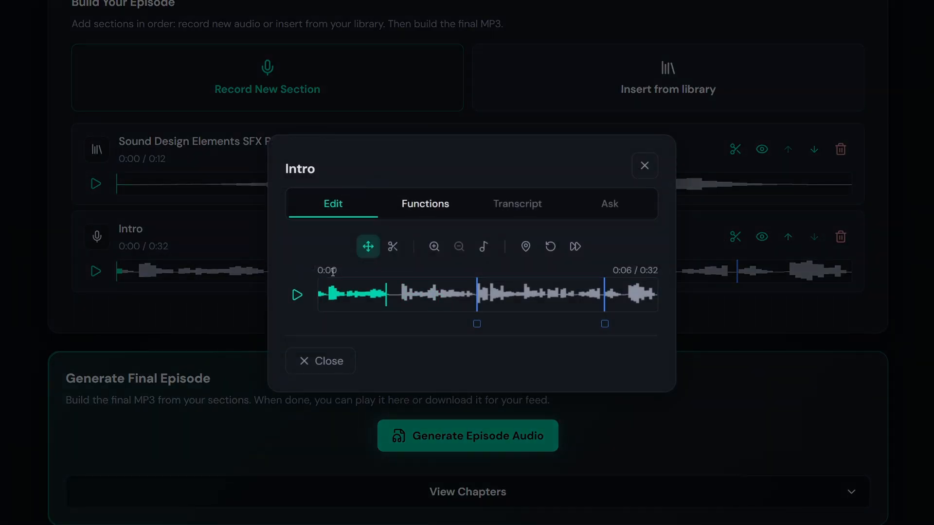
pyautogui.moveTo(336, 273)
pyautogui.mouseDown()
pyautogui.moveTo(309, 272)
pyautogui.moveTo(325, 270)
pyautogui.mouseUp()
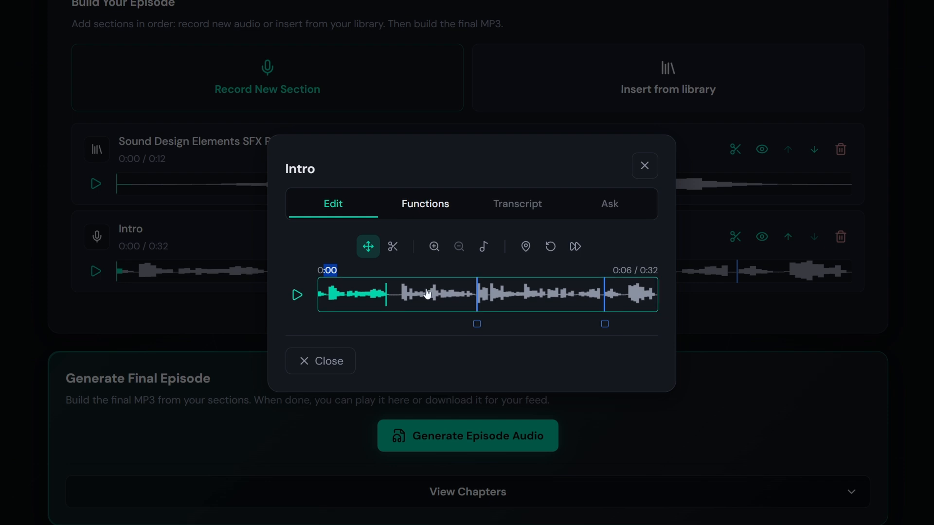
pyautogui.click(323, 295)
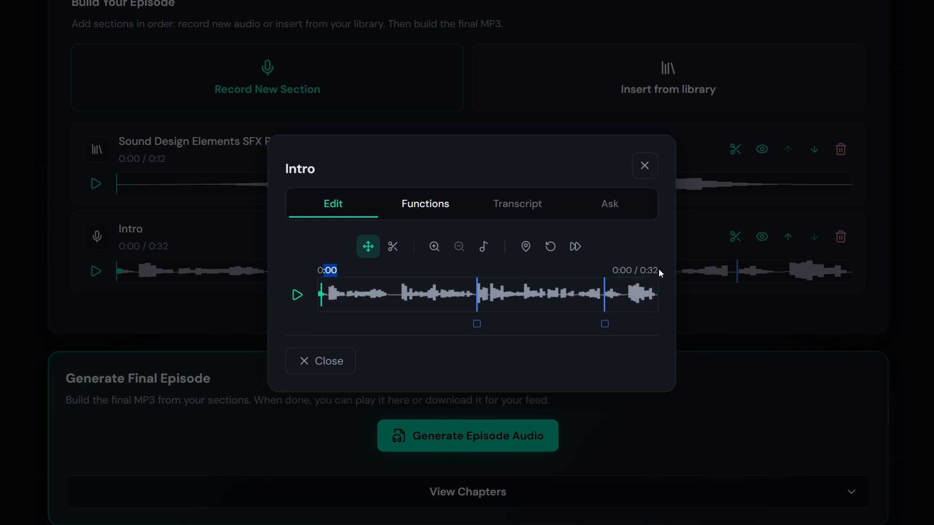
pyautogui.moveTo(659, 268); pyautogui.dragTo(639, 270)
pyautogui.doubleClick(625, 270)
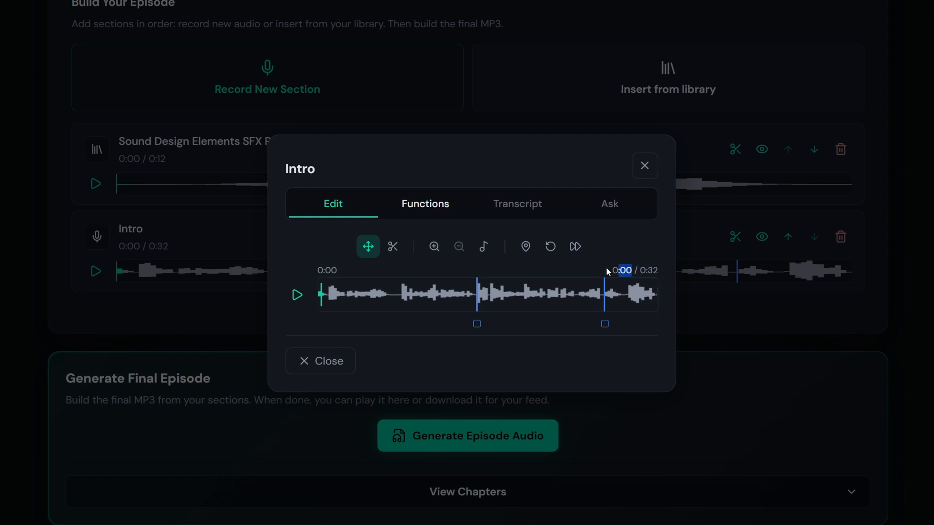
pyautogui.click(525, 294)
pyautogui.click(569, 293)
pyautogui.click(418, 293)
pyautogui.click(553, 299)
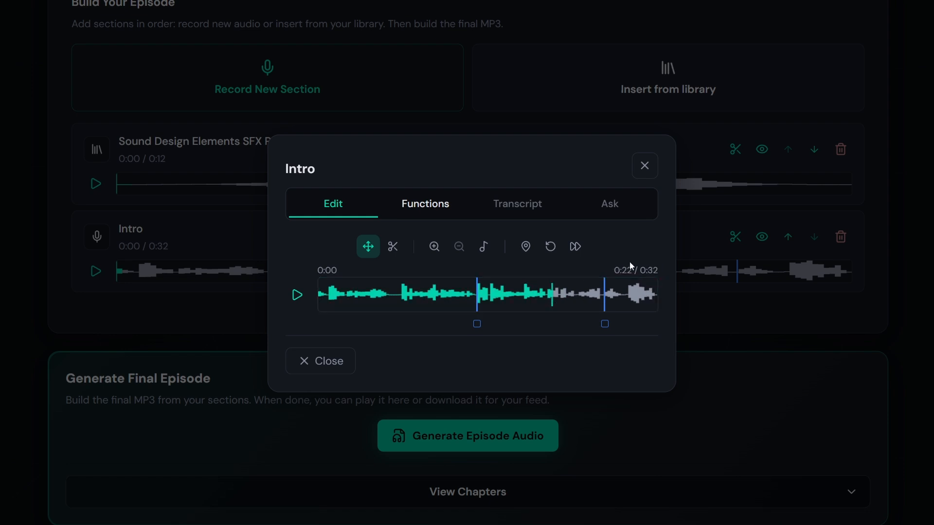
# Zoom the Intro waveform in to the maximum around 0:22 and examine the visible time range
pyautogui.click(434, 254)
pyautogui.click(435, 254)
pyautogui.click(435, 254)
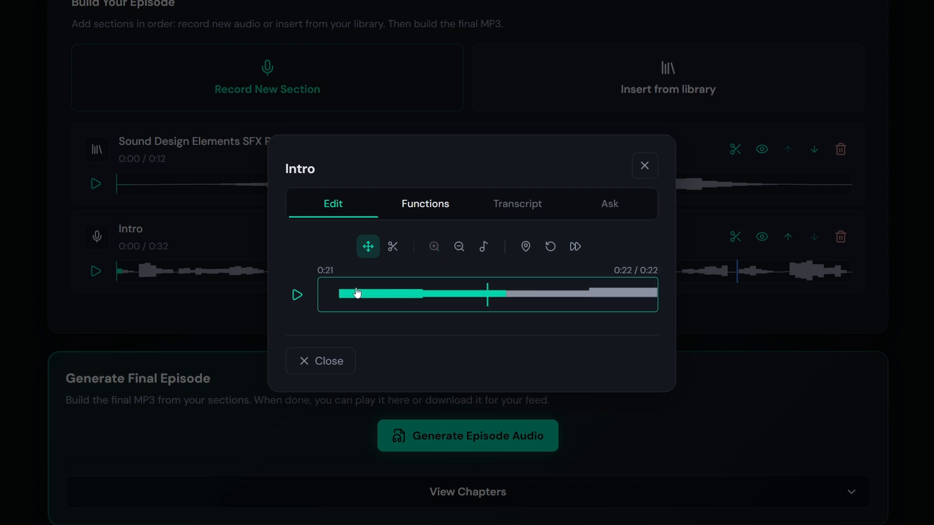
pyautogui.click(338, 290)
pyautogui.click(599, 297)
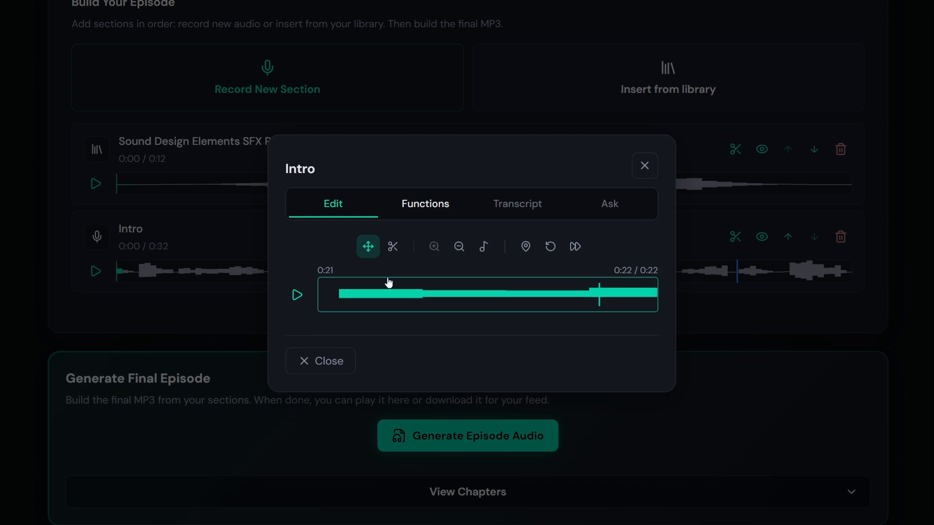
pyautogui.tripleClick(339, 269)
pyautogui.tripleClick(331, 272)
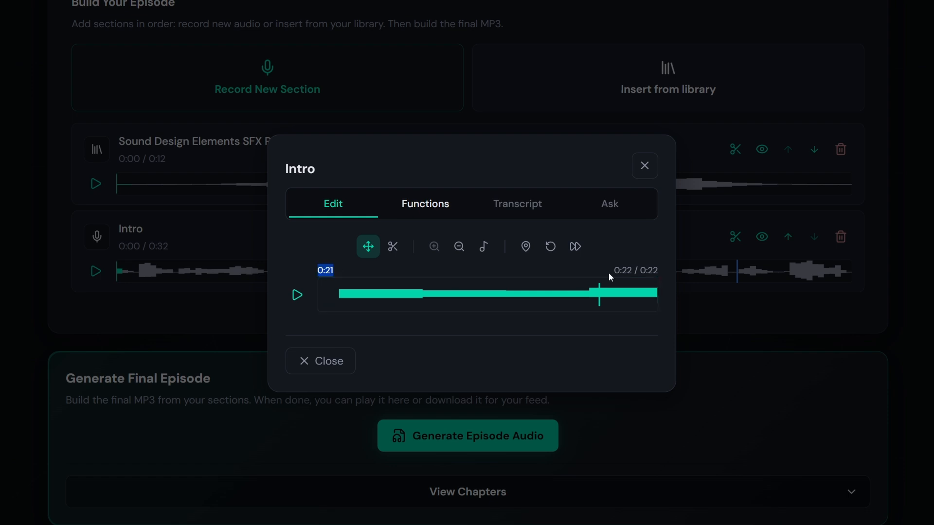
pyautogui.click(647, 267)
# Zoom the Intro waveform back out to its full length
pyautogui.click(459, 247)
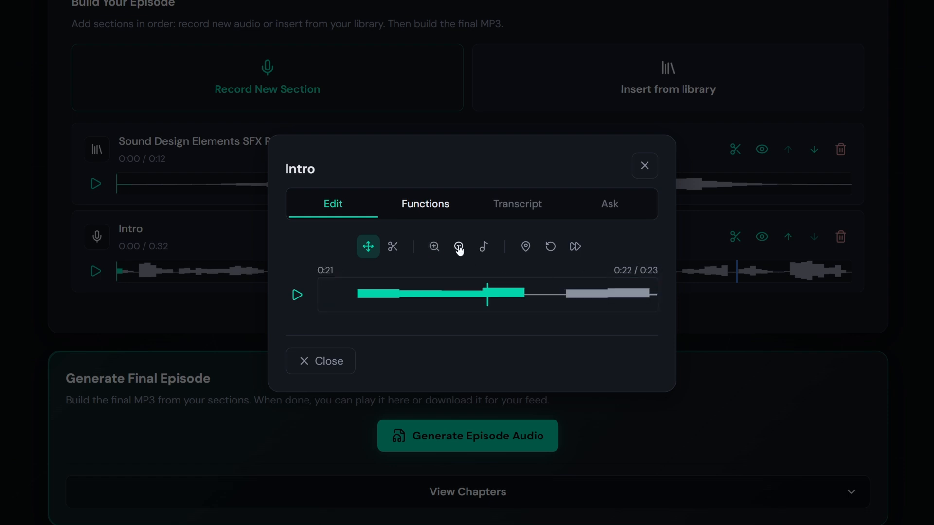
pyautogui.click(459, 247)
pyautogui.click(459, 246)
pyautogui.click(458, 246)
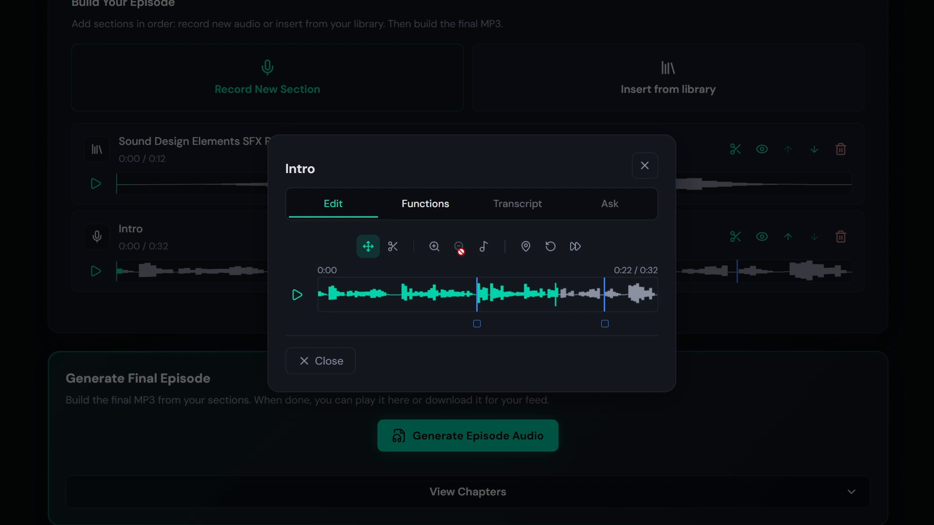
# Move the Intro playhead to 0:13 and zoom in on the waveform around it
pyautogui.click(497, 298)
pyautogui.click(460, 295)
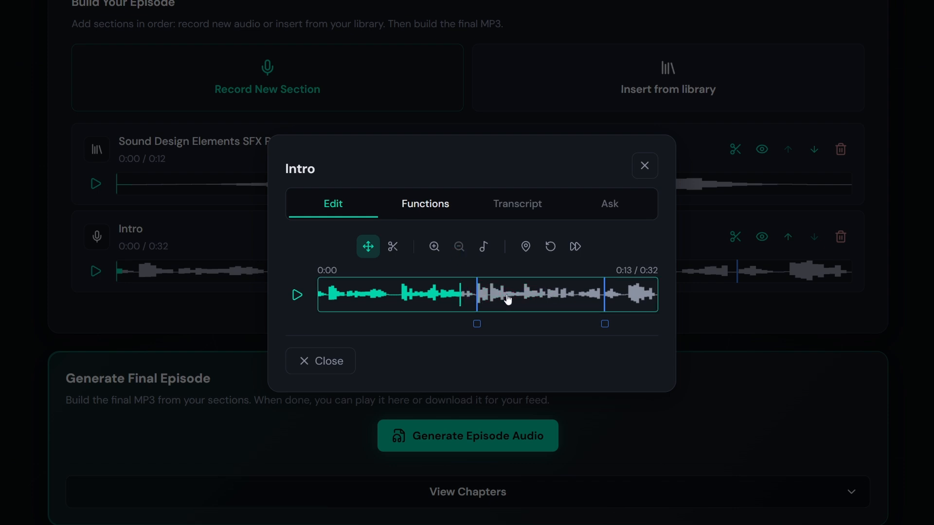
pyautogui.click(432, 247)
pyautogui.click(433, 247)
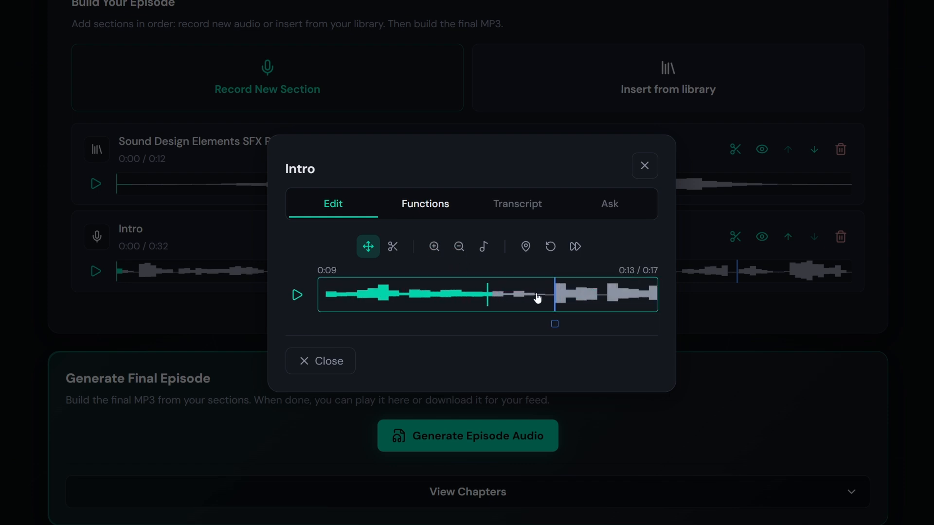
# Pan along the Intro waveform until the stretch from 0:13 to 0:29 is in view
pyautogui.click(366, 248)
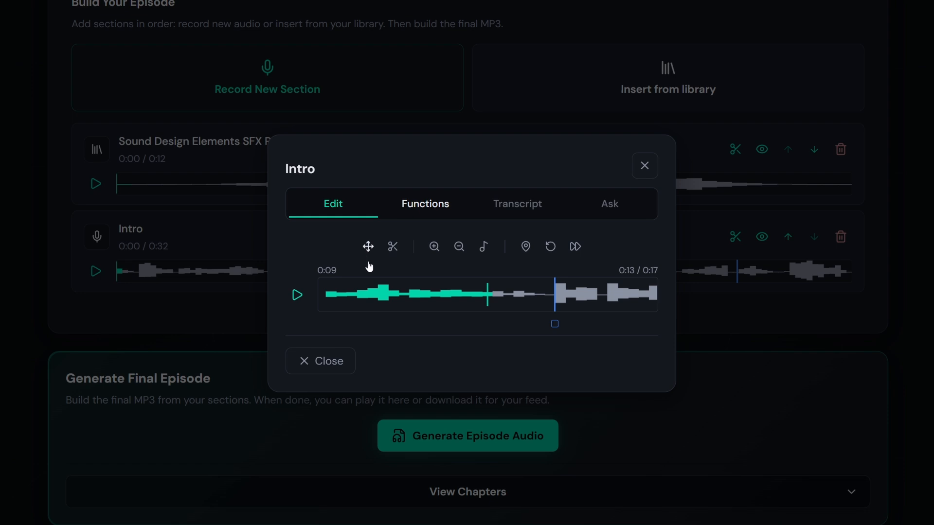
pyautogui.click(368, 247)
pyautogui.moveTo(517, 292); pyautogui.dragTo(375, 292)
pyautogui.moveTo(485, 302); pyautogui.dragTo(454, 288)
pyautogui.moveTo(454, 289); pyautogui.dragTo(523, 290)
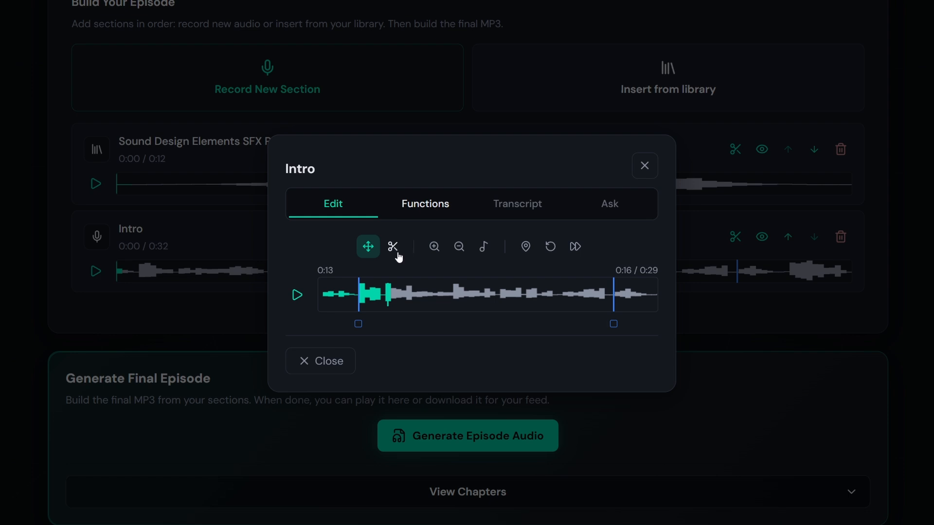
# Mark a trial trim range in the middle of the visible Intro waveform, adjust both its ends, and remove the range
pyautogui.click(393, 251)
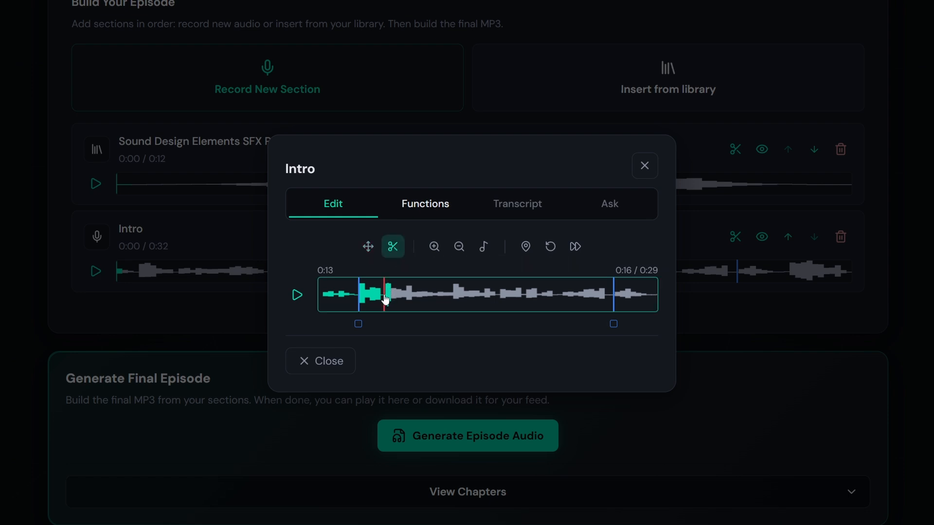
pyautogui.click(606, 295)
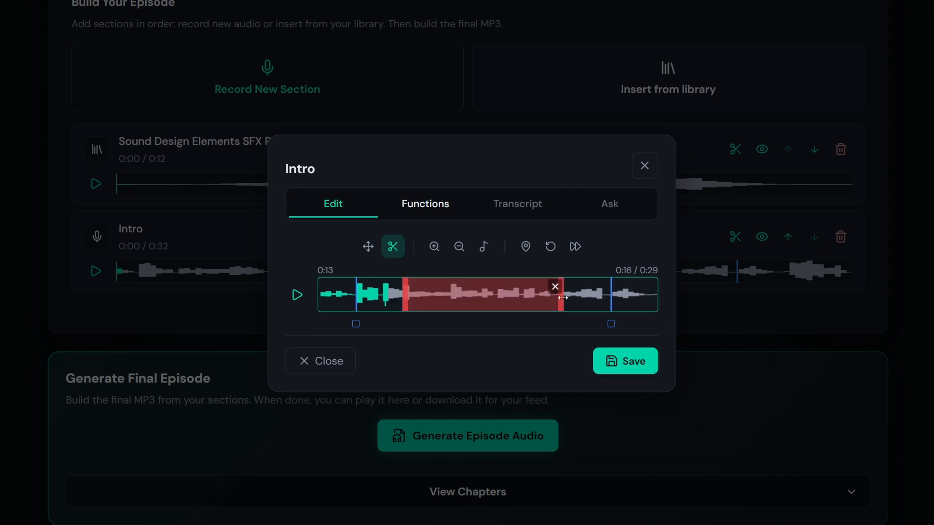
pyautogui.moveTo(563, 297)
pyautogui.mouseDown()
pyautogui.moveTo(535, 300)
pyautogui.moveTo(556, 299)
pyautogui.mouseUp()
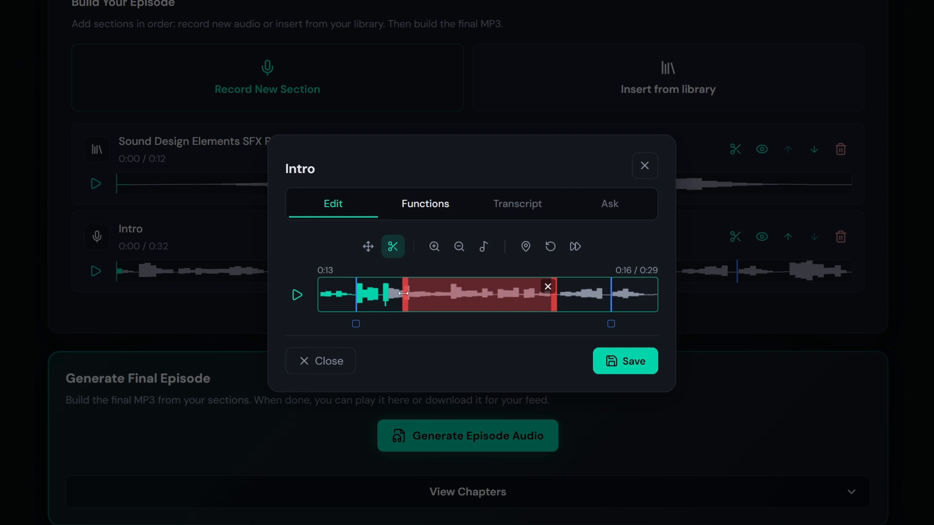
pyautogui.moveTo(404, 293)
pyautogui.mouseDown()
pyautogui.moveTo(429, 295)
pyautogui.moveTo(399, 292)
pyautogui.mouseUp()
pyautogui.click(548, 287)
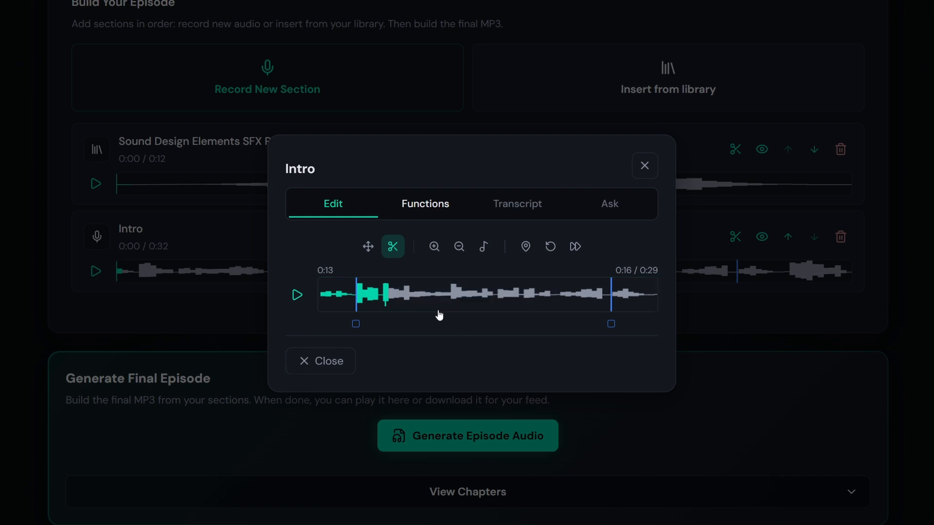
# Mark a trim range on the Intro waveform from about 0:14 to 0:23
pyautogui.moveTo(404, 301); pyautogui.dragTo(542, 297)
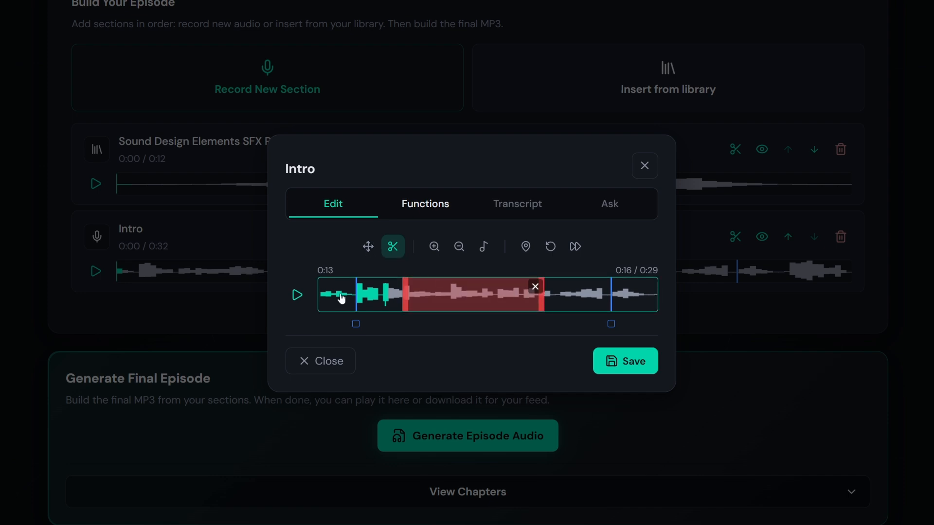
pyautogui.click(416, 298)
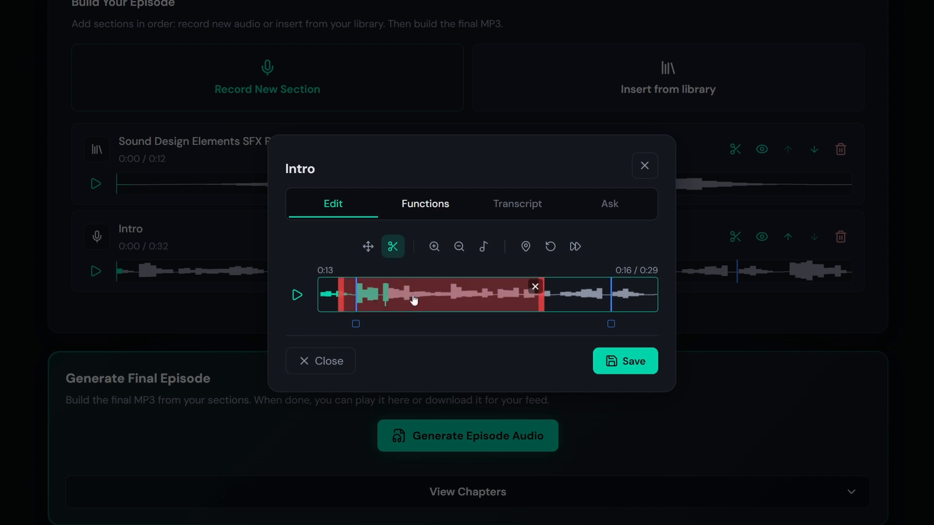
pyautogui.click(369, 250)
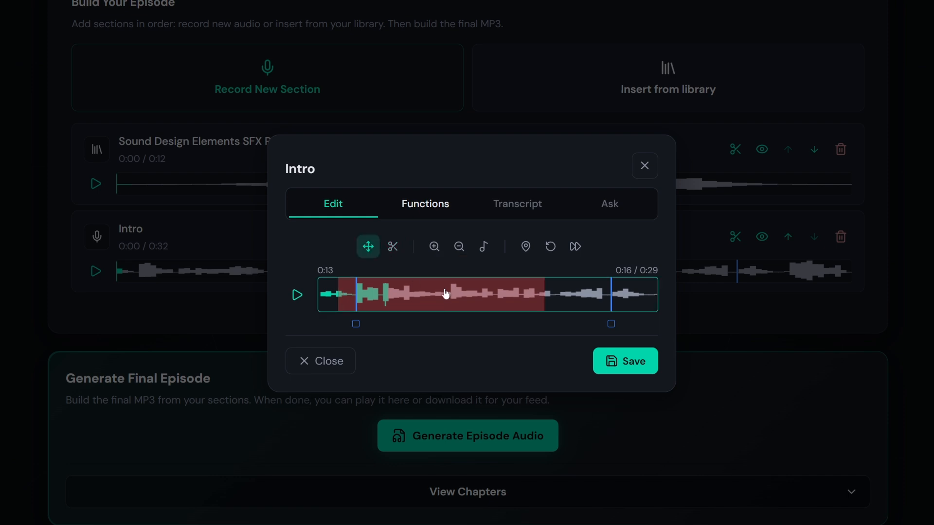
pyautogui.moveTo(447, 295); pyautogui.dragTo(412, 294)
pyautogui.moveTo(539, 295); pyautogui.dragTo(516, 294)
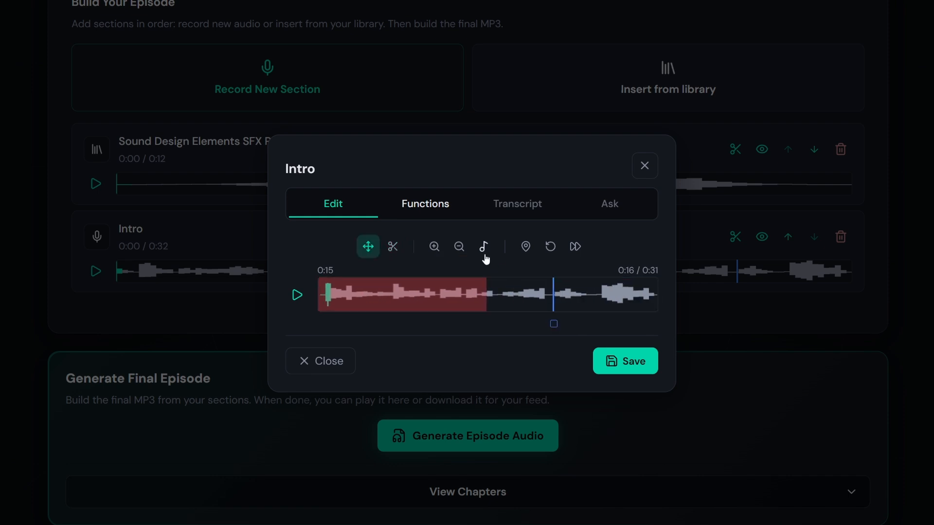
pyautogui.moveTo(421, 291); pyautogui.dragTo(456, 288)
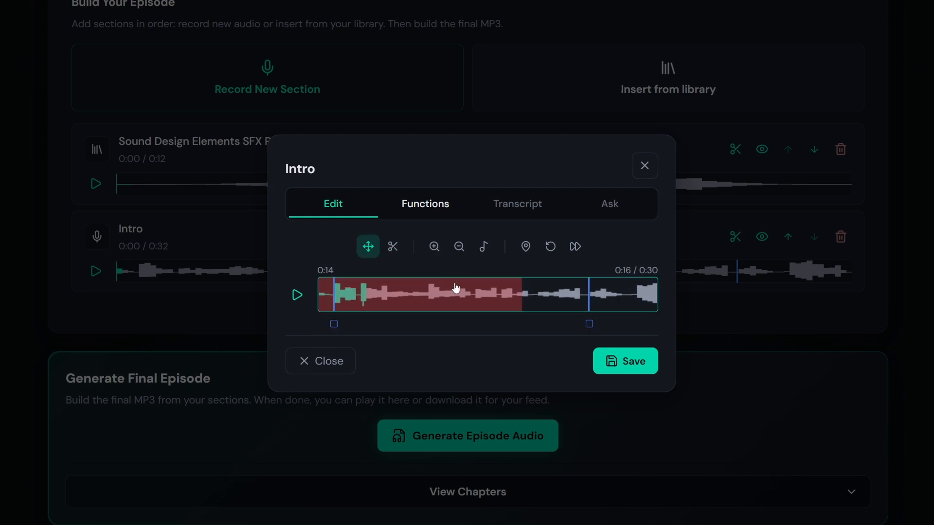
# Try the Intro equalizer's High band at 12 dB, set it to -12 dB, preview the sound, and apply the equalization
pyautogui.click(484, 246)
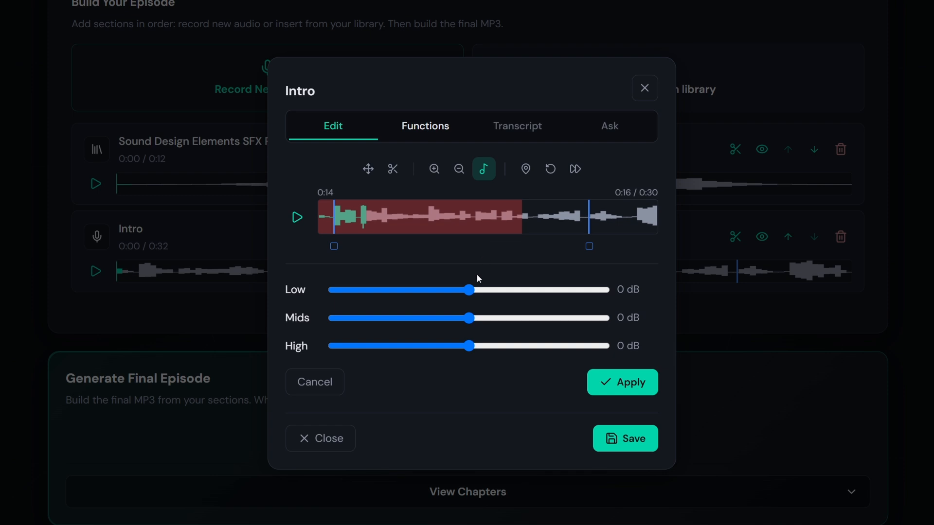
pyautogui.moveTo(470, 346); pyautogui.dragTo(623, 345)
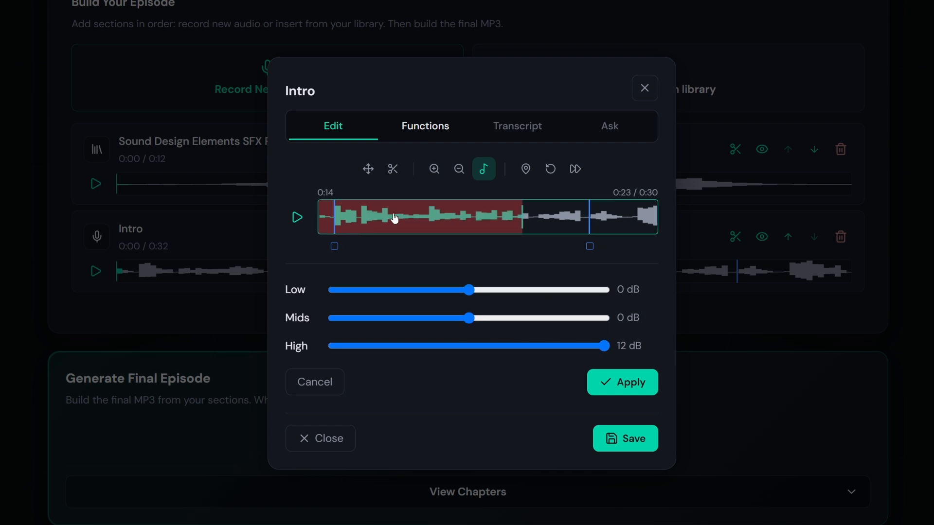
pyautogui.moveTo(411, 218); pyautogui.dragTo(447, 219)
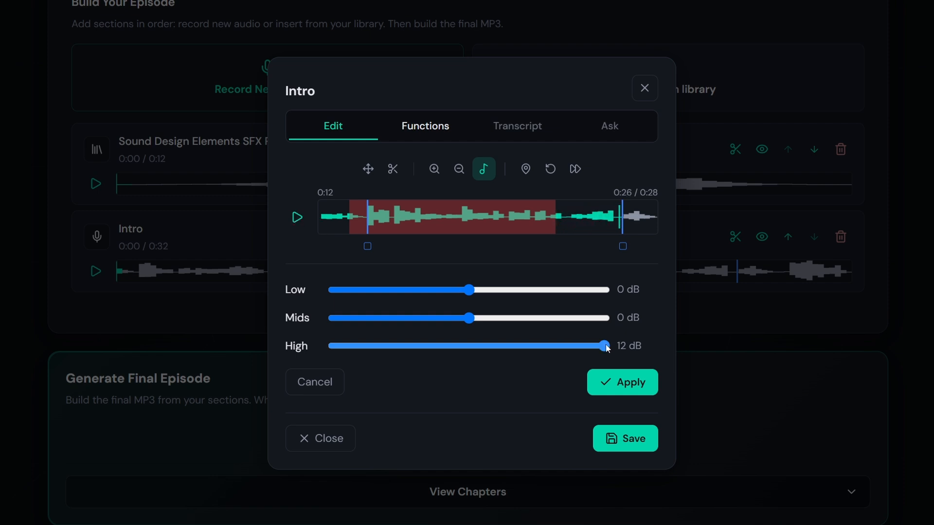
pyautogui.moveTo(605, 347); pyautogui.dragTo(333, 347)
pyautogui.click(297, 218)
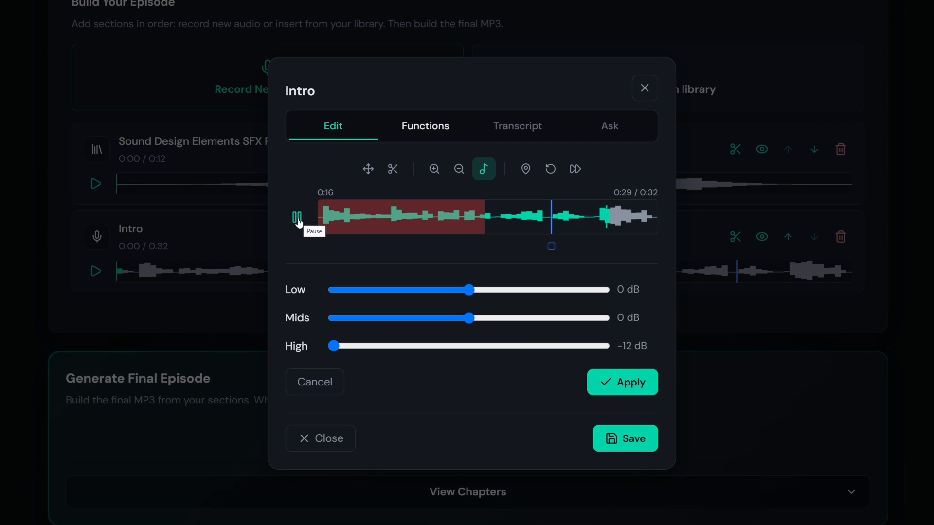
pyautogui.click(298, 221)
pyautogui.click(296, 219)
pyautogui.click(297, 219)
pyautogui.click(323, 219)
pyautogui.click(624, 393)
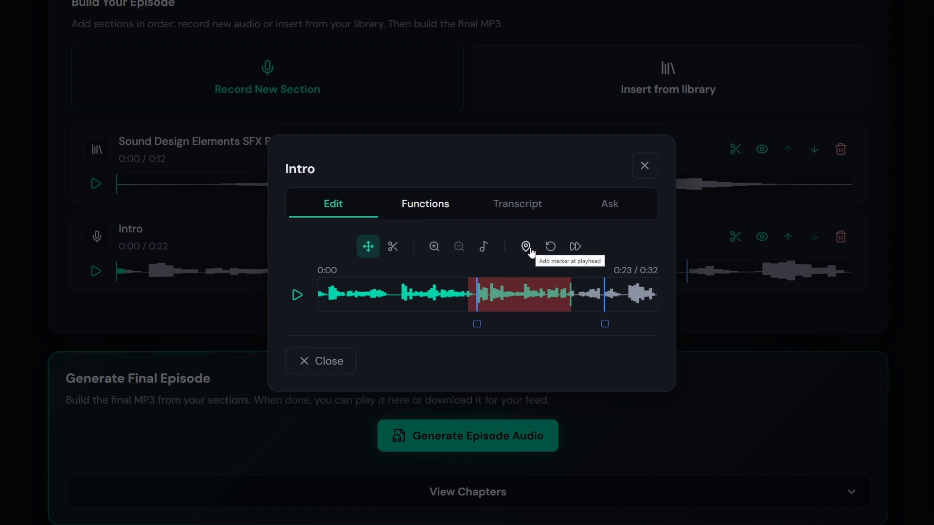
# Add a marker at 0:07 on the Intro waveform and return the playhead to the start
pyautogui.click(397, 294)
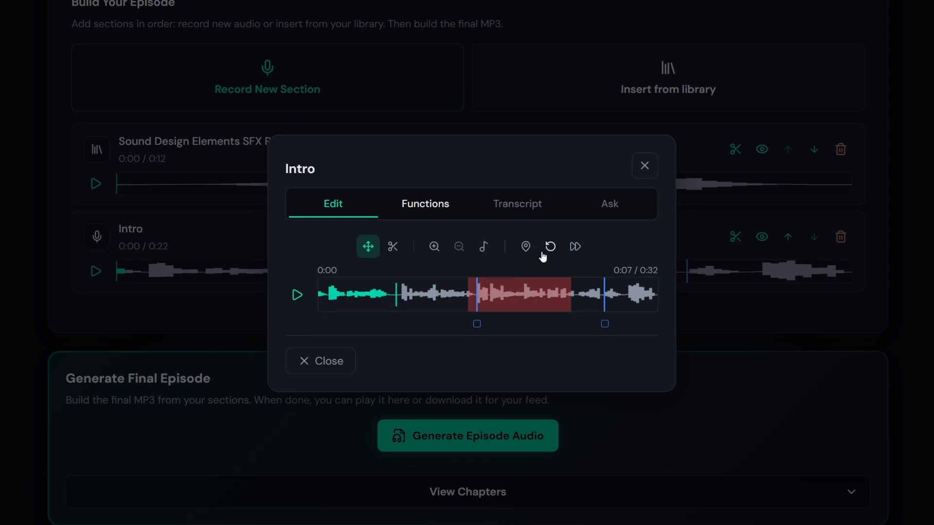
pyautogui.click(523, 252)
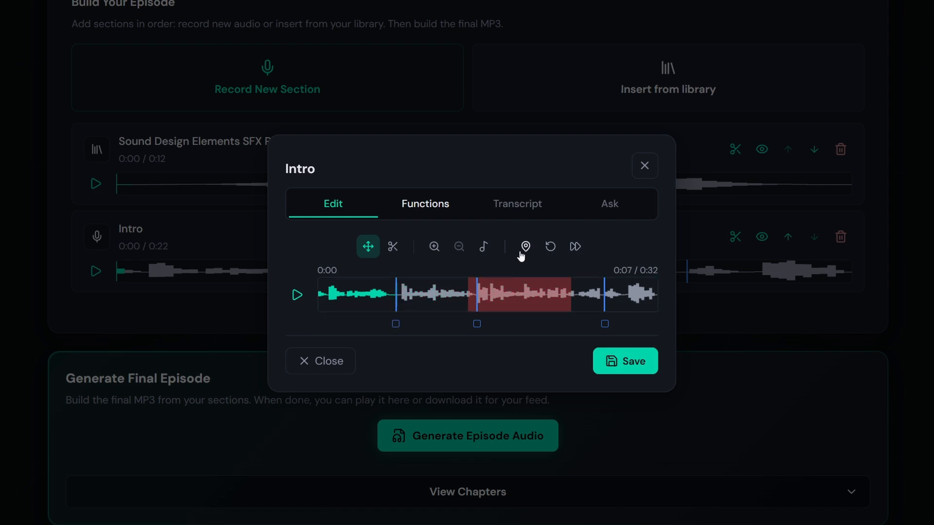
pyautogui.click(551, 247)
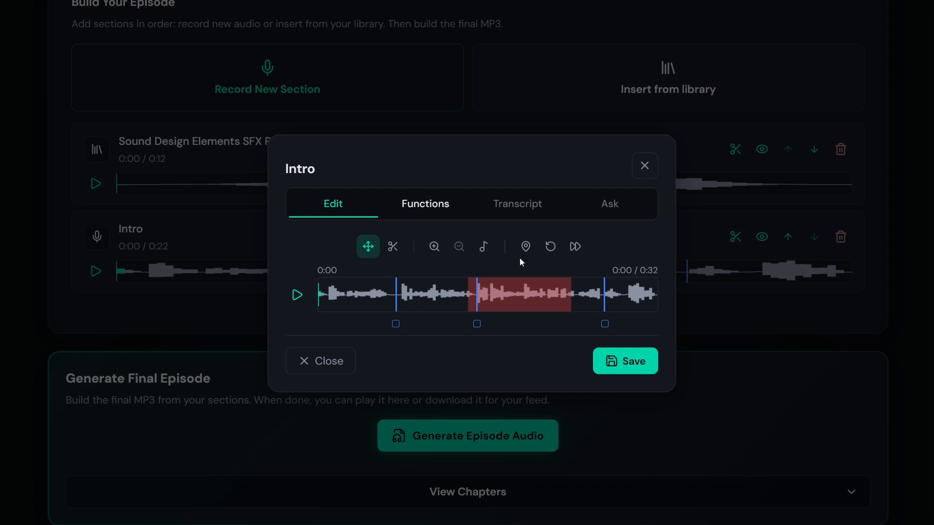
# Turn on the fast-forward option and play the Intro from the start, pausing at 0:04
pyautogui.click(576, 248)
pyautogui.click(298, 295)
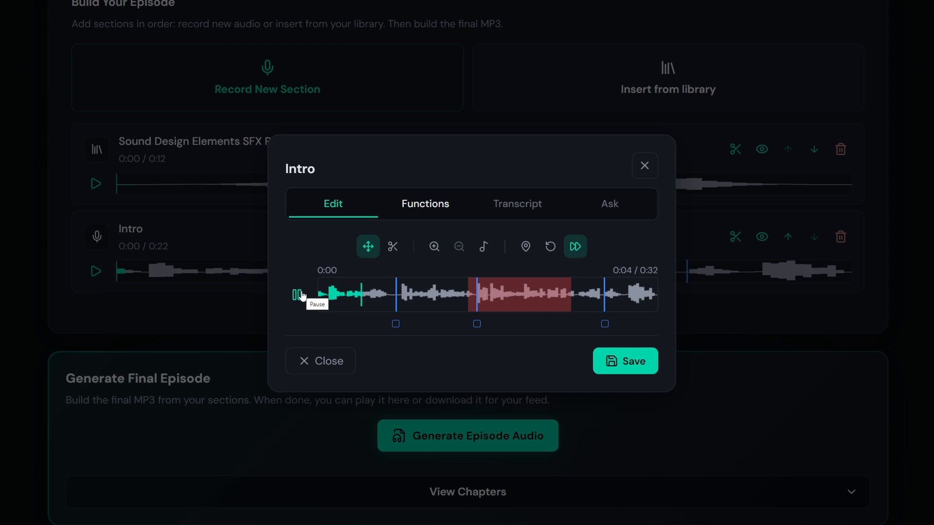
pyautogui.click(298, 294)
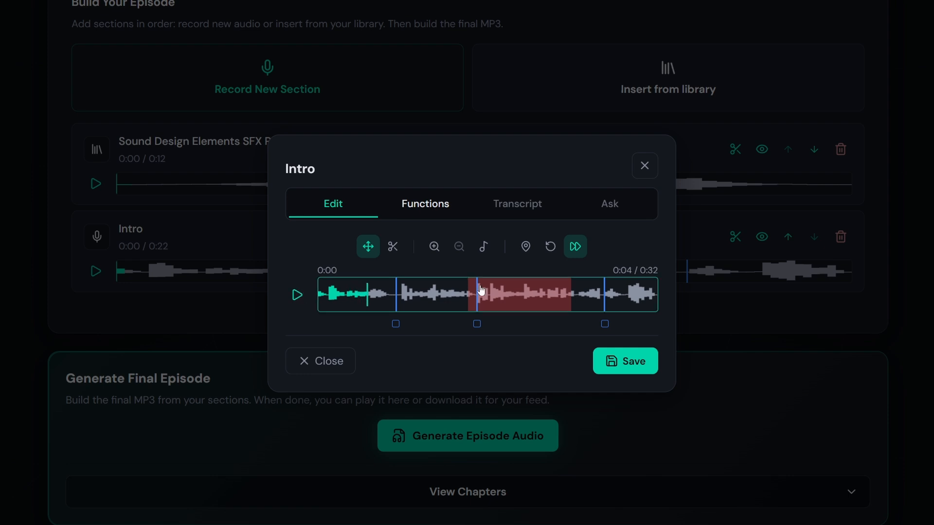
# Label the 0:07 marker "Start", color it purple, and set it as a Chapter marker
pyautogui.click(396, 324)
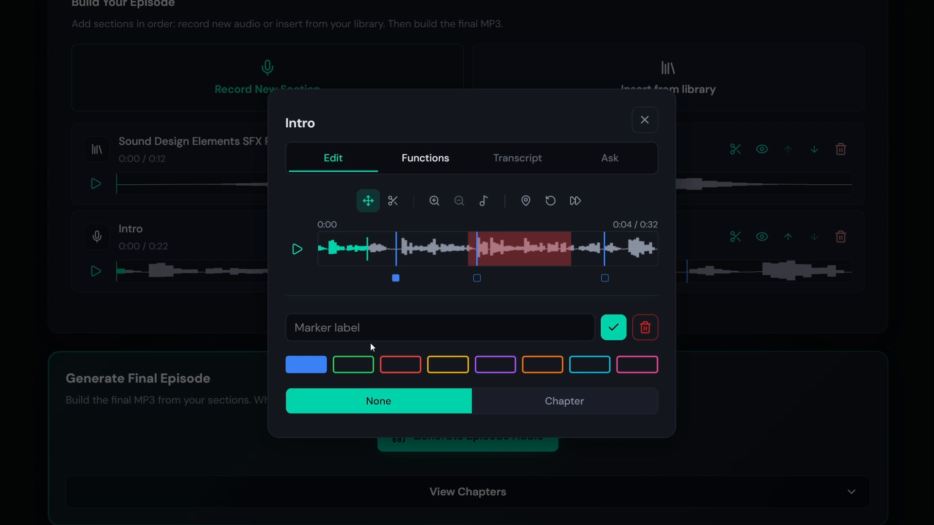
pyautogui.click(400, 367)
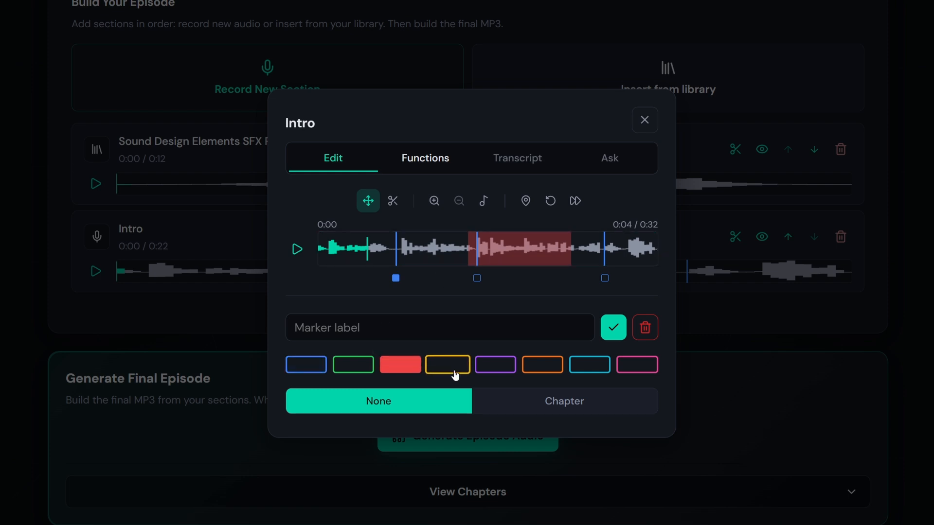
pyautogui.click(491, 365)
pyautogui.click(418, 335)
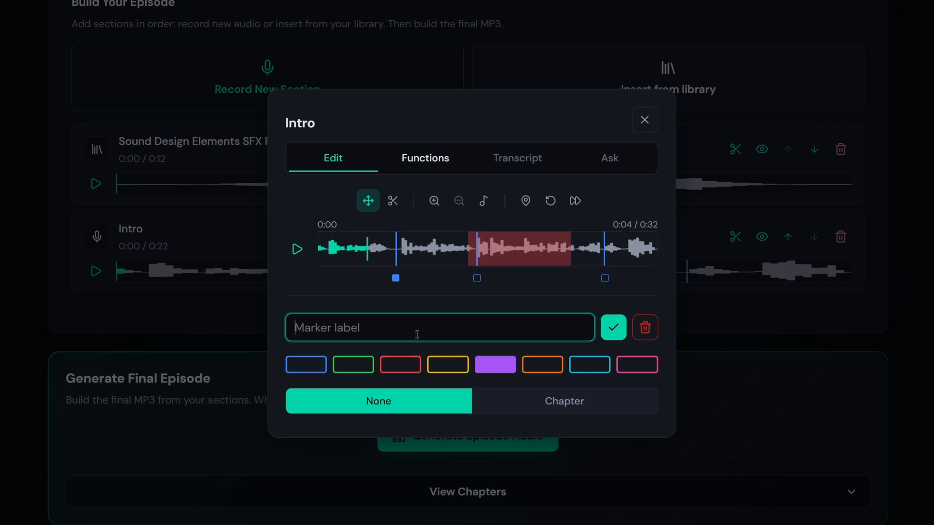
pyautogui.write('T')
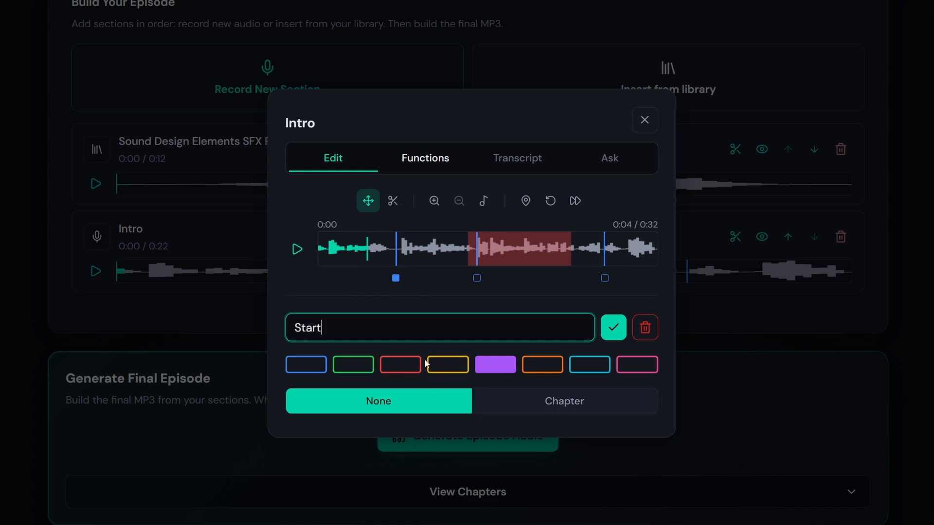
pyautogui.click(549, 405)
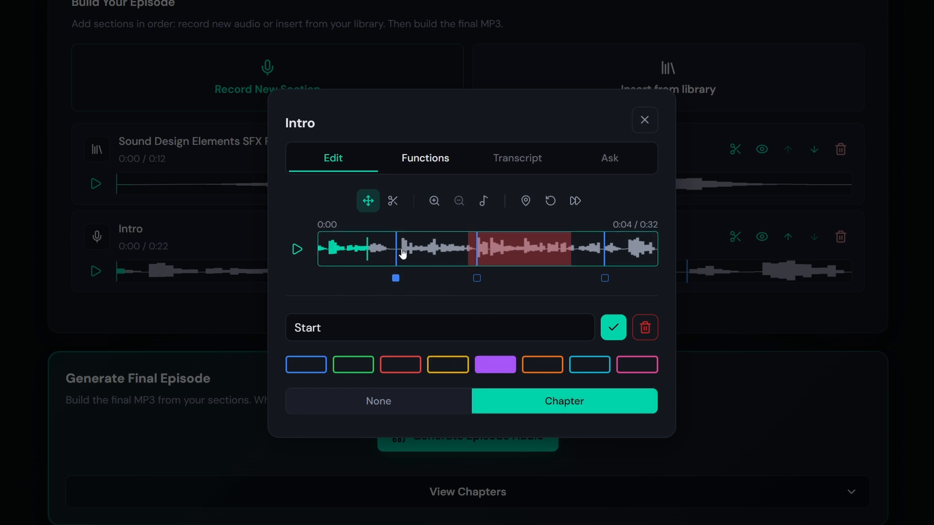
pyautogui.click(611, 333)
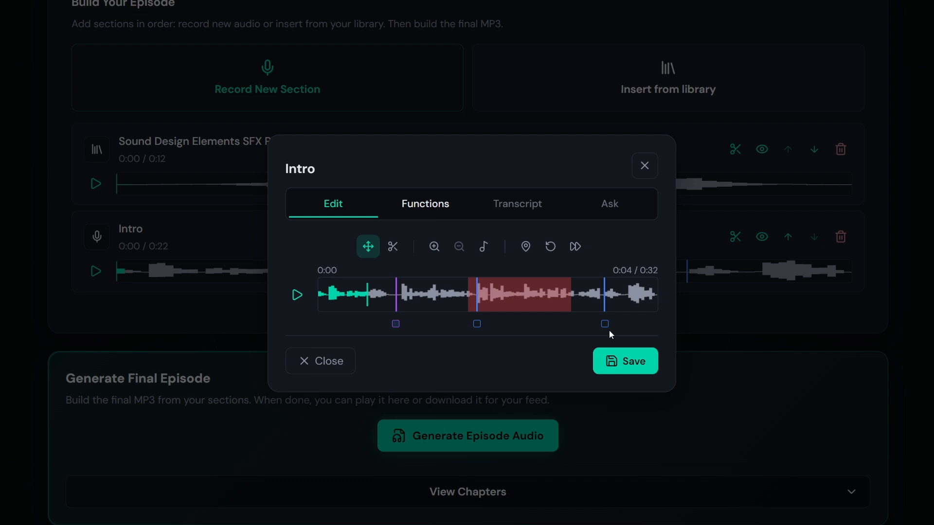
# Reopen the purple Start marker to review its label, color and Chapter setting, and close its settings
pyautogui.click(395, 326)
pyautogui.doubleClick(340, 329)
pyautogui.click(443, 293)
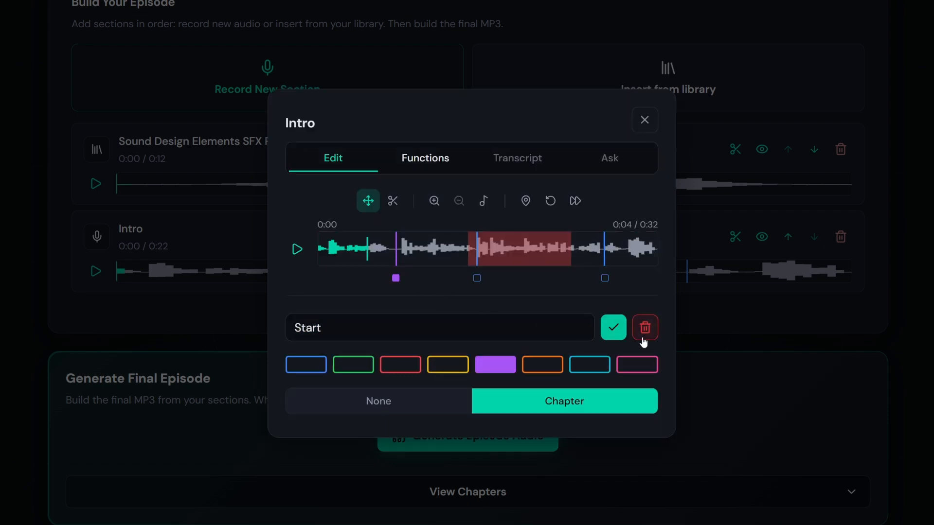
pyautogui.click(614, 334)
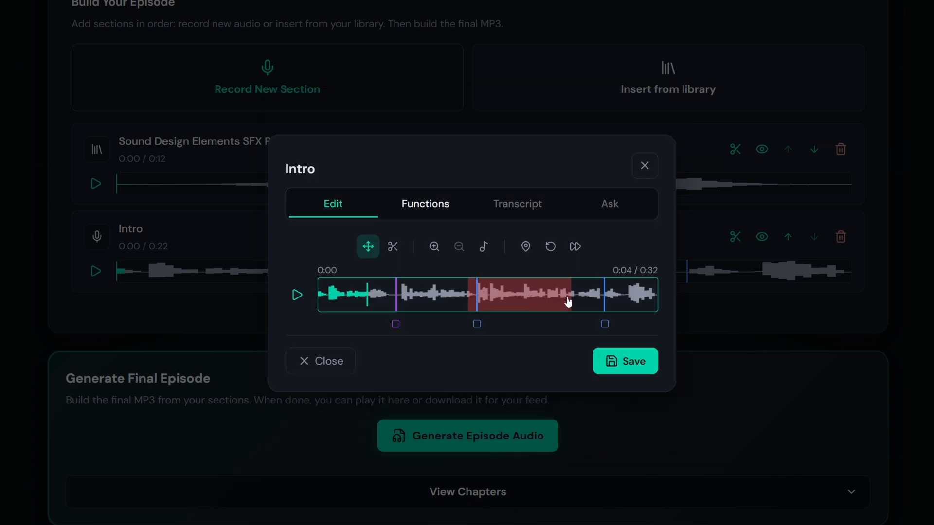
# Examine the silence-trim, server silence-removal and noise-suppression functions offered for the Intro section, comparing them with the waveform view
pyautogui.click(434, 217)
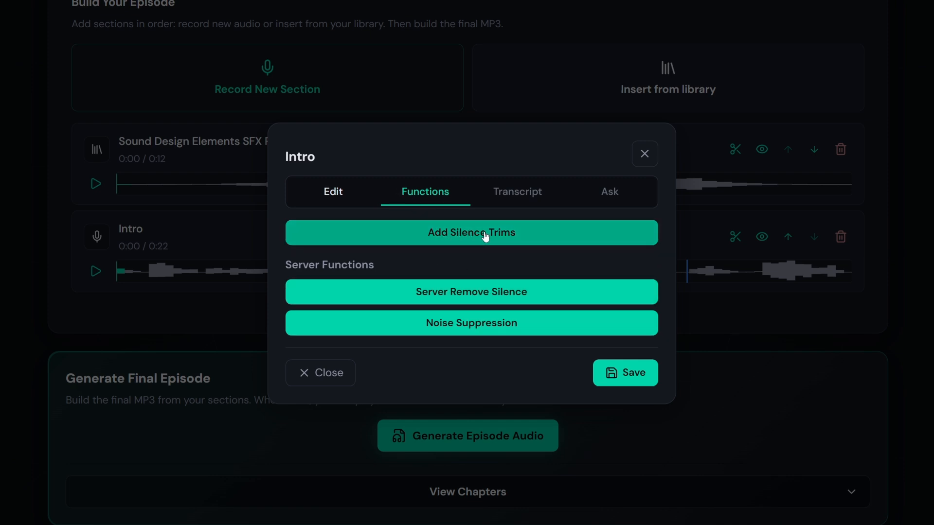
pyautogui.click(333, 197)
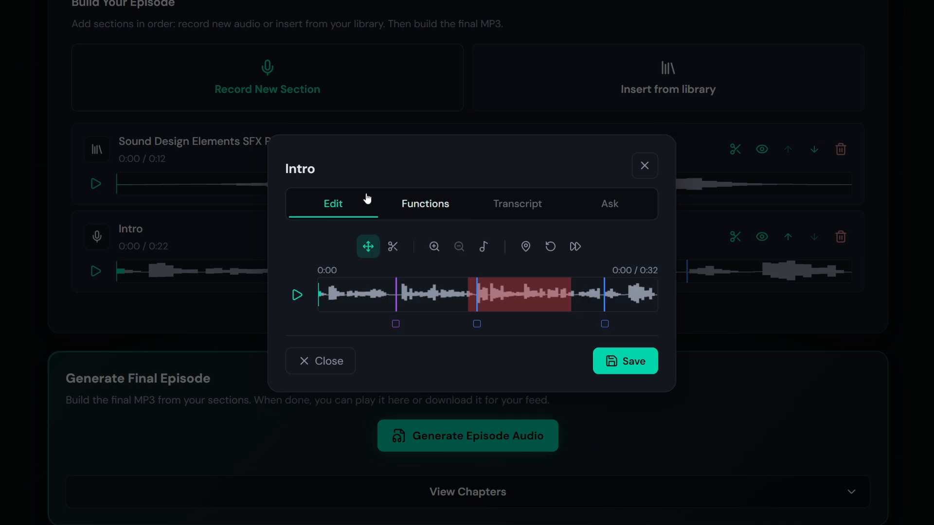
pyautogui.click(411, 203)
pyautogui.click(320, 197)
pyautogui.click(426, 207)
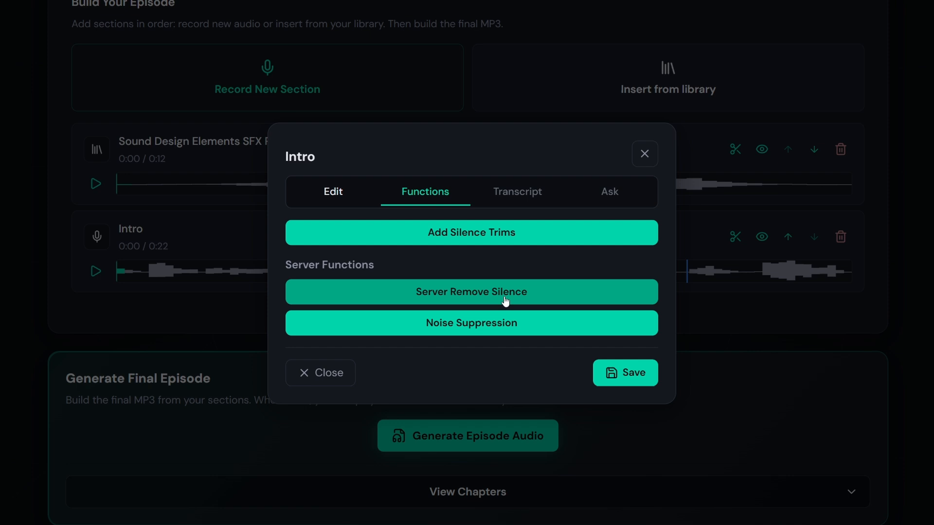
pyautogui.click(340, 200)
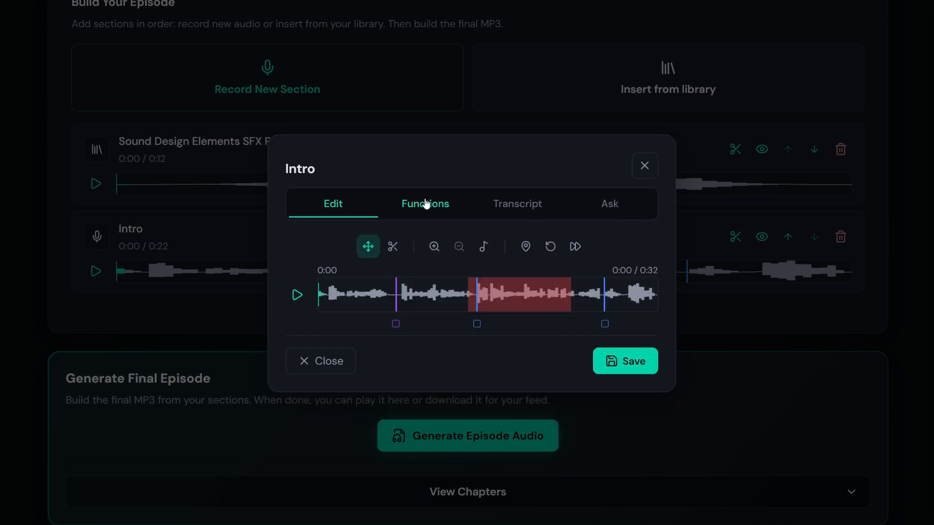
# Run Add Silence Trims on the Intro section and confirm it
pyautogui.click(427, 201)
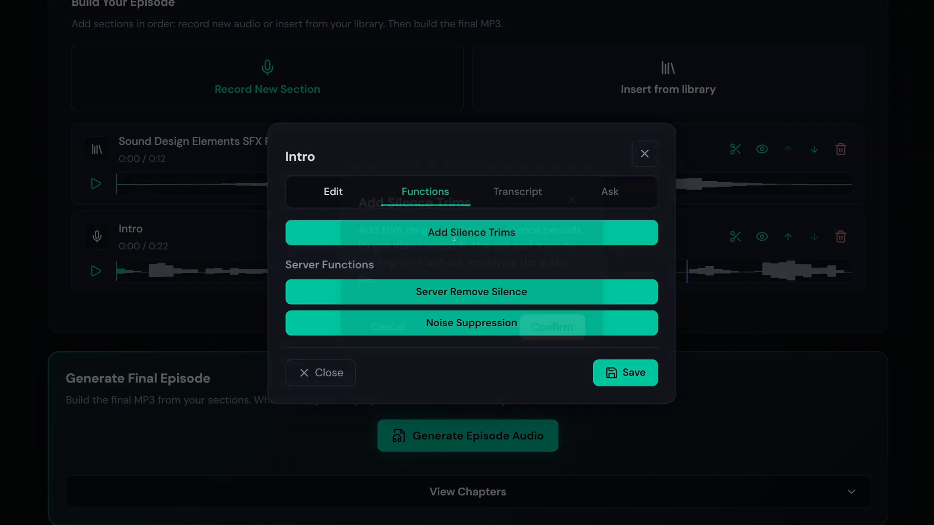
pyautogui.click(455, 233)
pyautogui.click(543, 329)
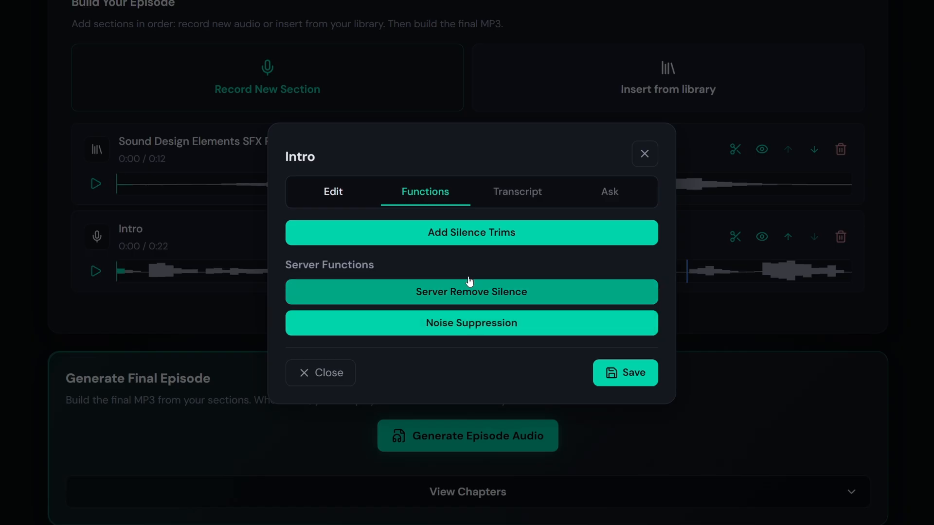
# Save the Intro section's edits and close its editor
pyautogui.click(337, 191)
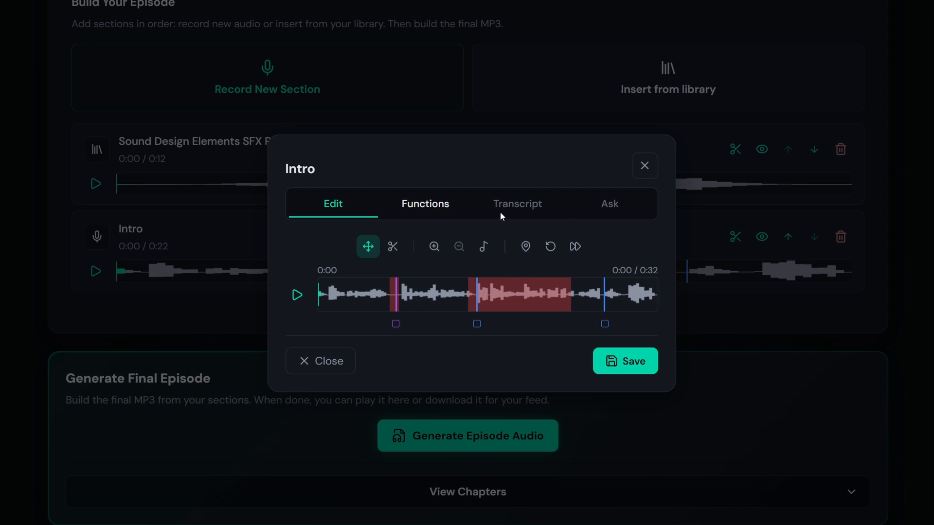
pyautogui.click(639, 363)
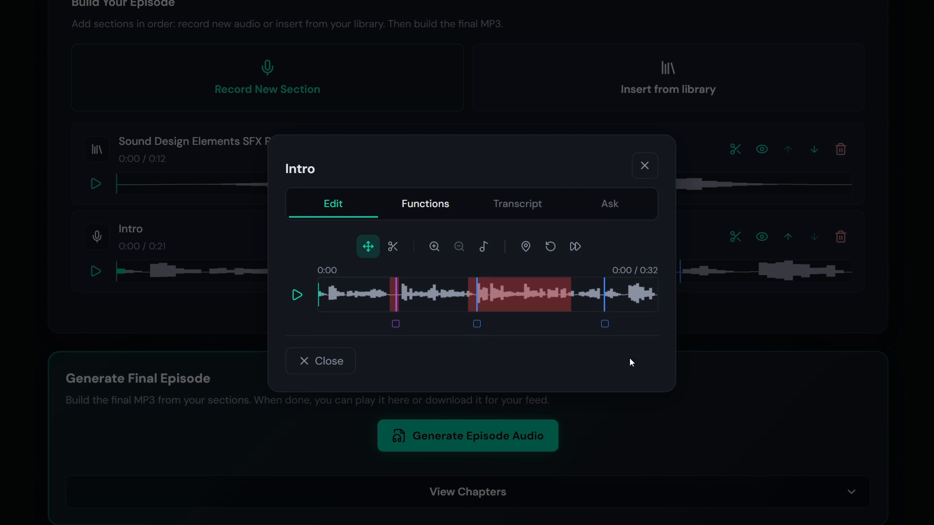
pyautogui.click(331, 361)
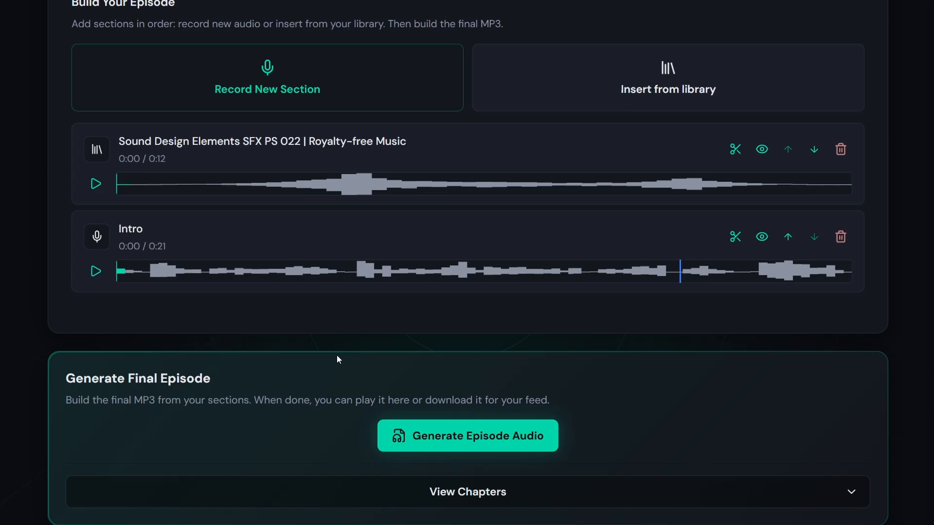
# Preview the trimmed Intro section from its start and from about 0:09
pyautogui.click(88, 274)
pyautogui.click(100, 274)
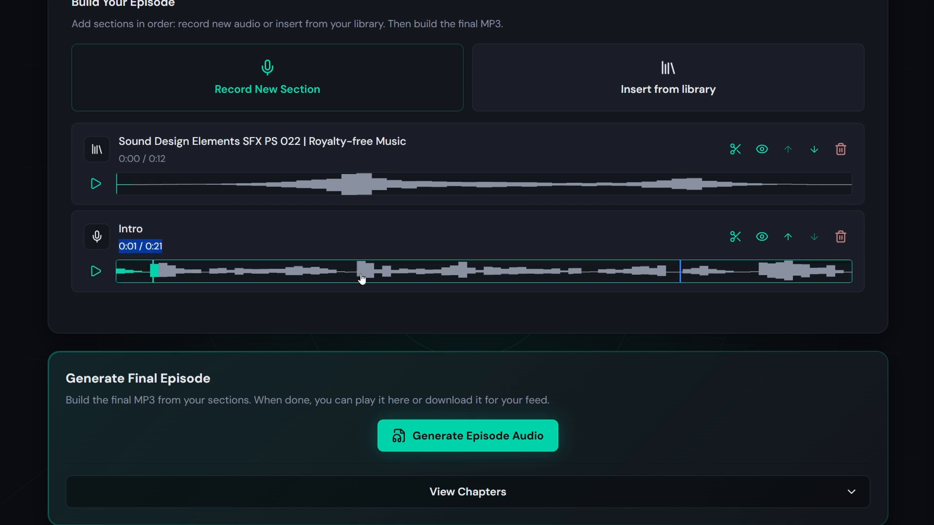
pyautogui.click(431, 272)
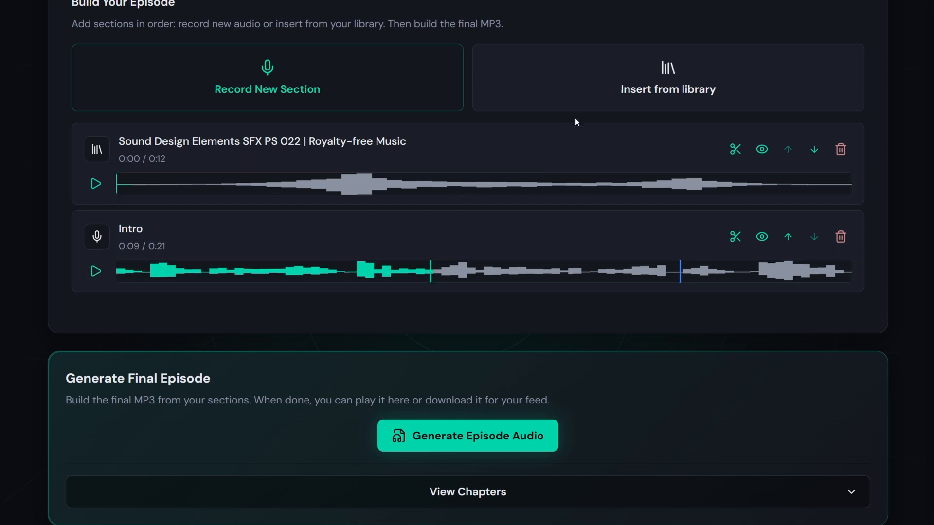
# Insert the library clip "Sound Design Elements SFX PS 022 | Royalty-free Music" as the section after the Intro
pyautogui.scroll(1, 583, 126)
pyautogui.click(590, 138)
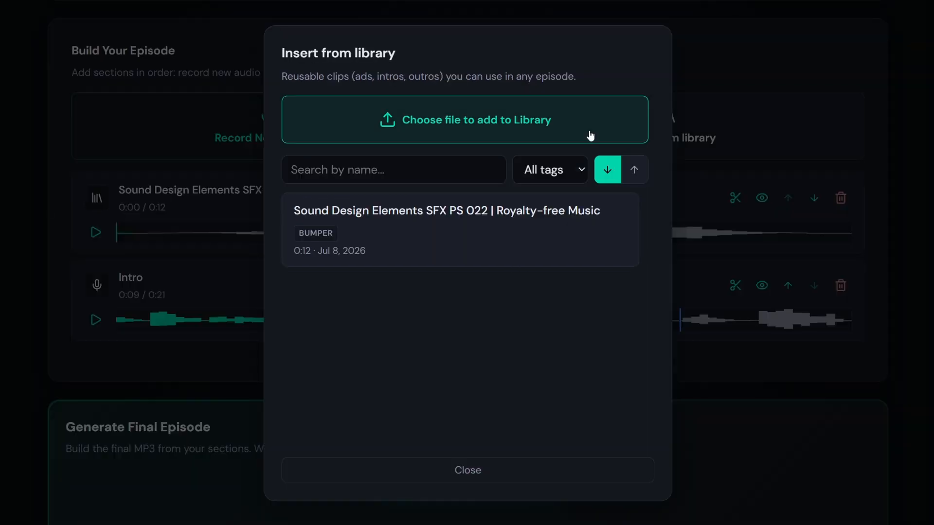
pyautogui.click(416, 230)
pyautogui.scroll(-1, 317, 266)
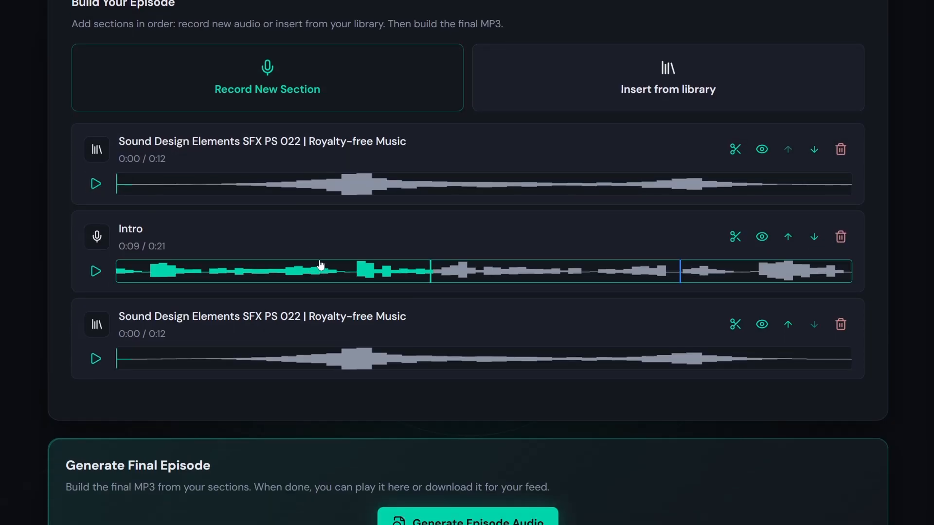
# Generate the final episode audio from the three sections
pyautogui.scroll(-1, 351, 311)
pyautogui.scroll(-2, 351, 312)
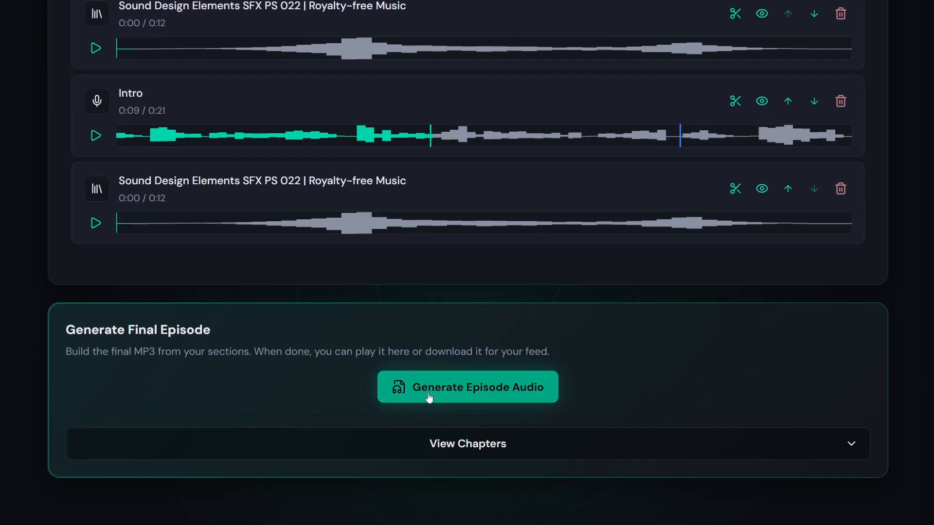
pyautogui.click(468, 396)
pyautogui.scroll(2, 191, 192)
pyautogui.scroll(1, 191, 193)
pyautogui.scroll(-2, 252, 236)
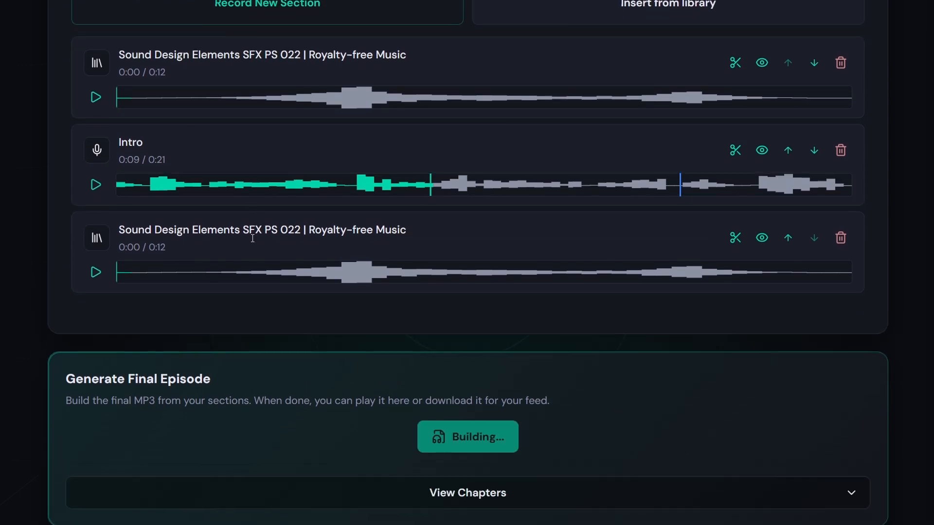
pyautogui.scroll(-1, 259, 279)
pyautogui.scroll(-1, 258, 278)
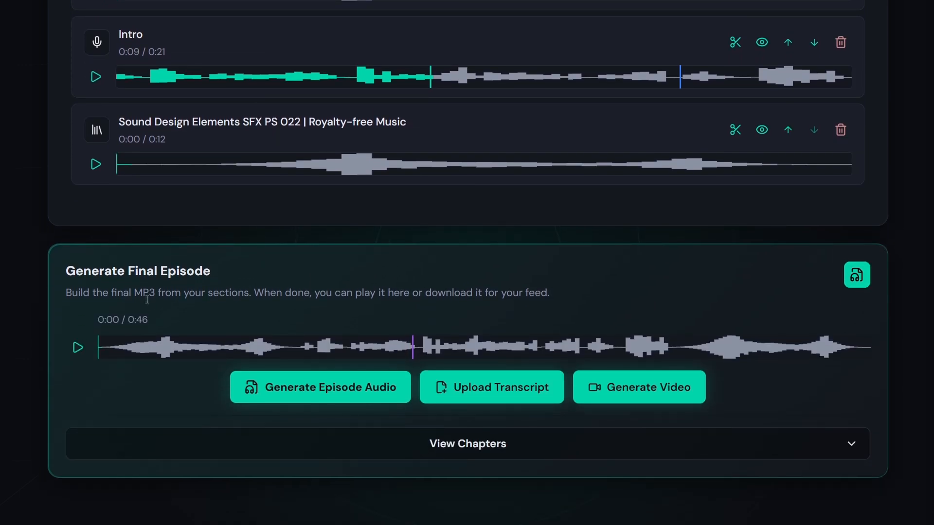
# Play the generated episode, sampling it at several points from the opening clip to the closing clip, and pause it
pyautogui.click(81, 353)
pyautogui.click(157, 352)
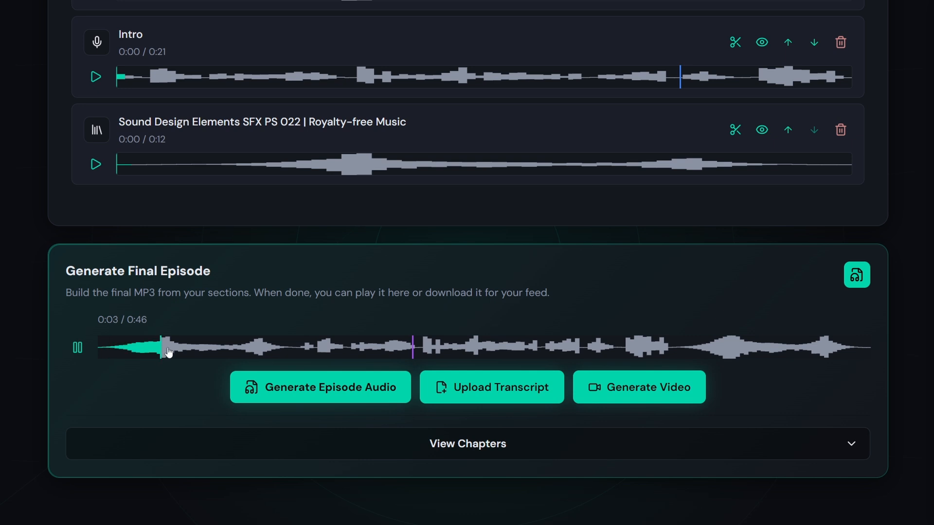
pyautogui.click(198, 347)
pyautogui.click(255, 349)
pyautogui.click(312, 351)
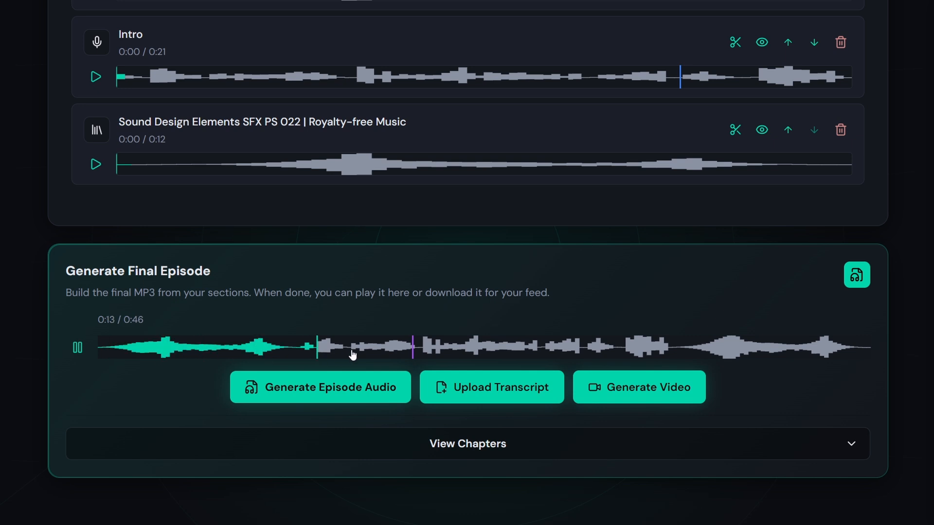
pyautogui.click(559, 353)
pyautogui.click(706, 350)
pyautogui.click(780, 350)
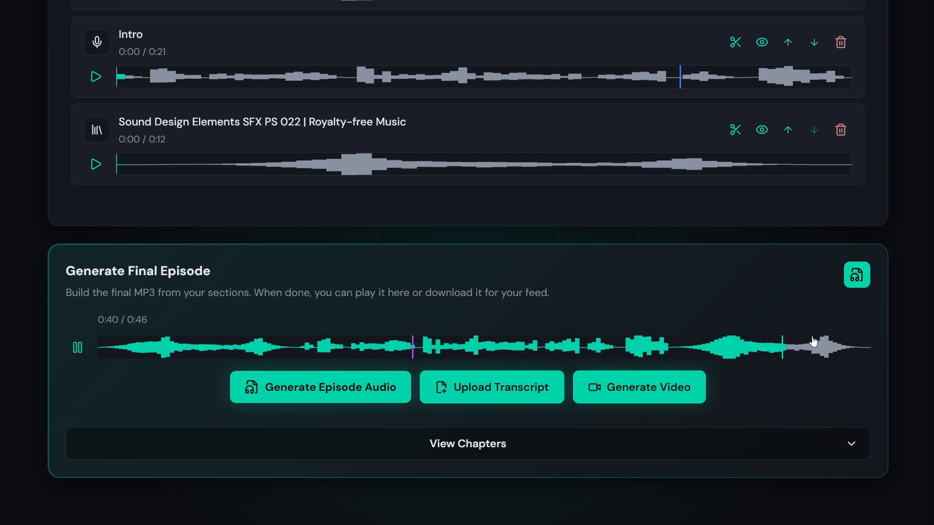
pyautogui.click(78, 348)
# Expand the episode's chapter list and inspect the Start chapter's name, start time and color without changing them
pyautogui.click(465, 444)
pyautogui.scroll(-3, 465, 444)
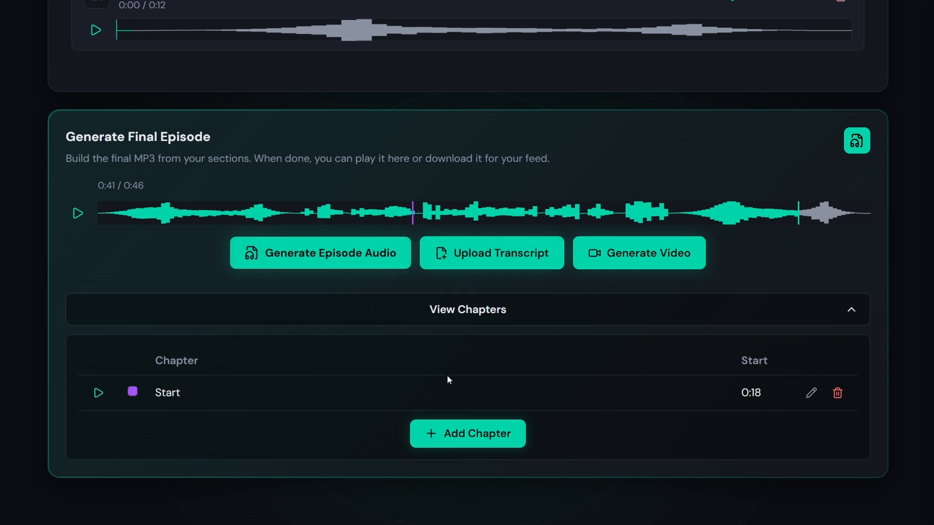
pyautogui.click(811, 393)
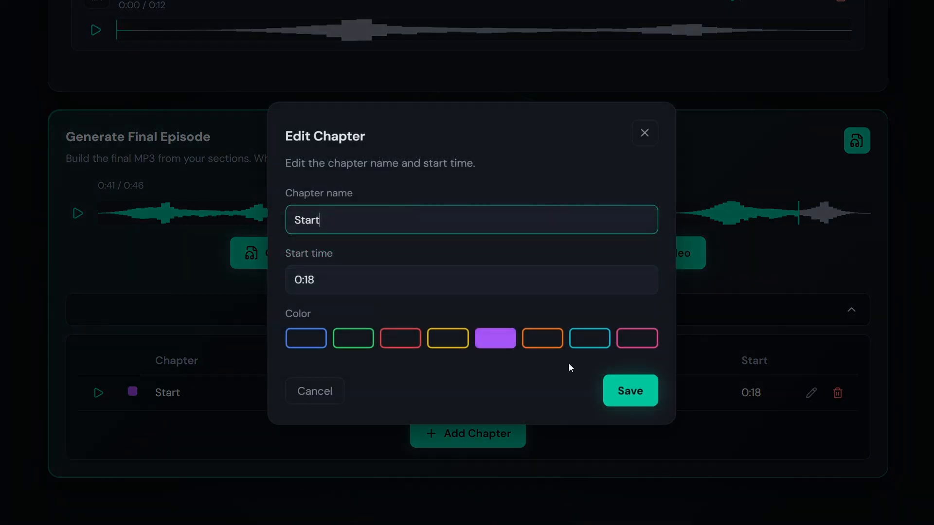
pyautogui.click(299, 392)
# Add an orange chapter named "End" starting at 0:02 to the final episode
pyautogui.click(447, 438)
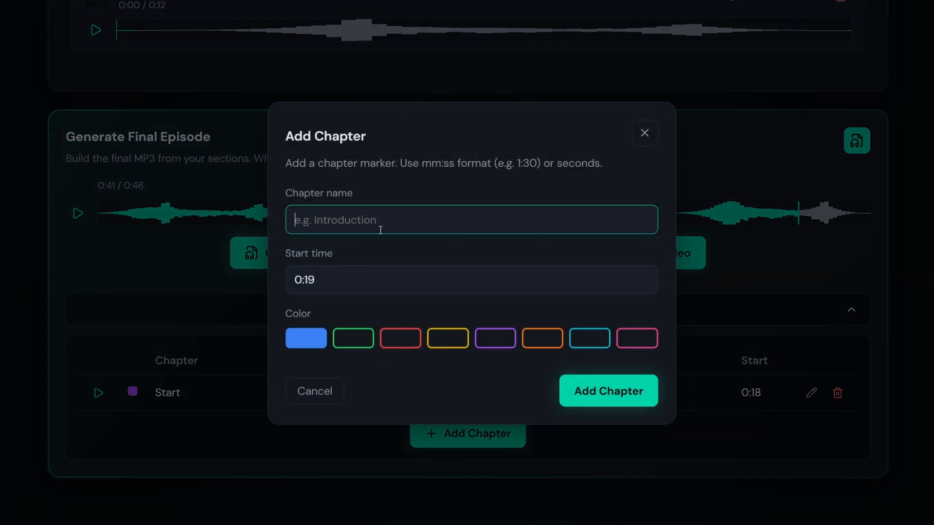
pyautogui.tripleClick(338, 281)
pyautogui.write('23')
pyautogui.hotkey('ctrl', 'a')
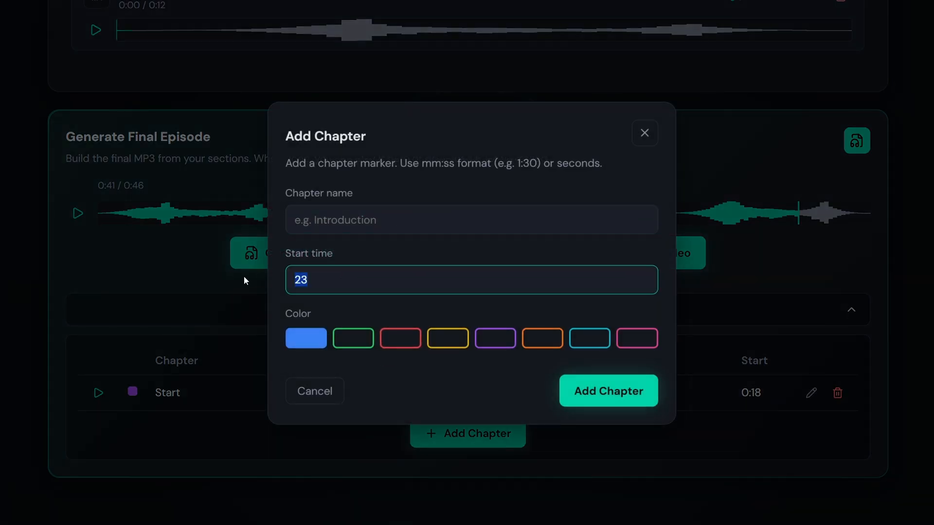
pyautogui.write('0:0')
pyautogui.tripleClick(469, 278)
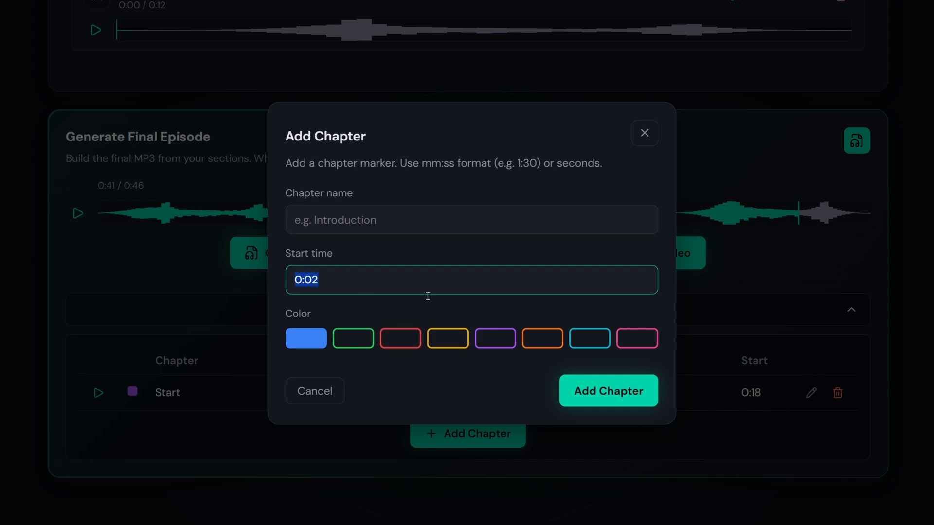
pyautogui.click(526, 339)
pyautogui.click(387, 226)
pyautogui.write('E')
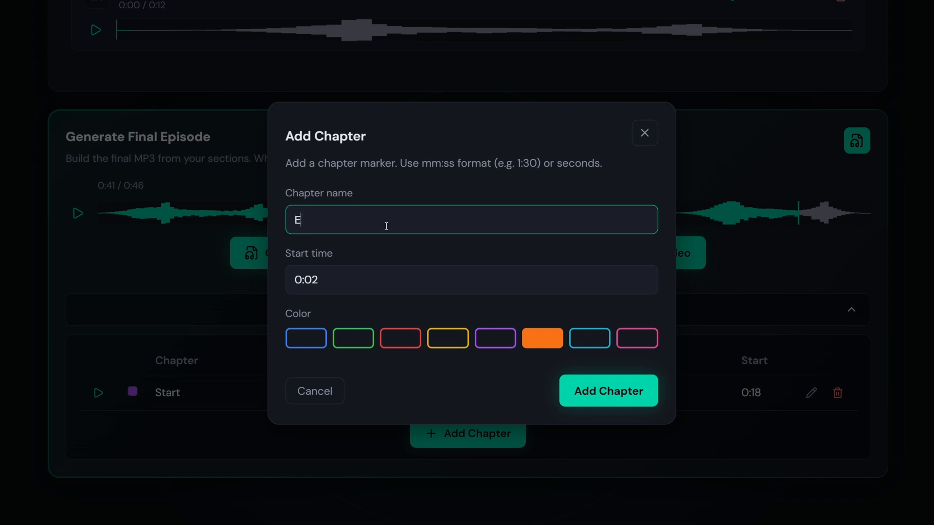
pyautogui.write('nd')
pyautogui.click(614, 398)
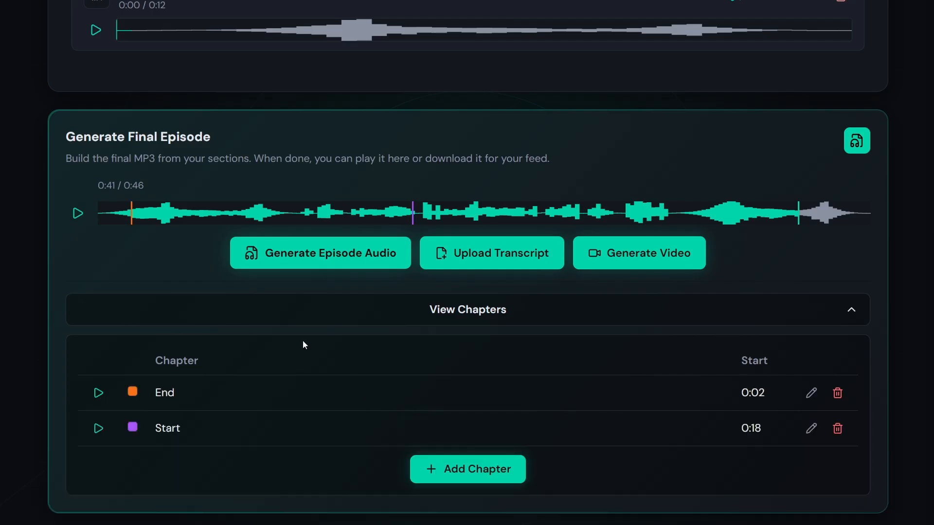
# Check the chapter names and start times against the episode waveform and collapse the chapter list
pyautogui.scroll(-1, 394, 377)
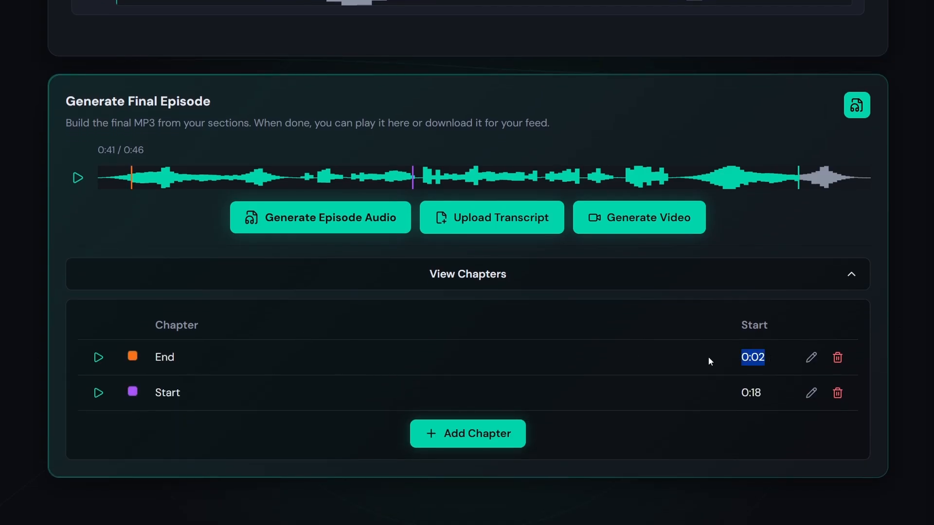
pyautogui.click(477, 355)
pyautogui.scroll(1, 472, 353)
pyautogui.scroll(-1, 360, 301)
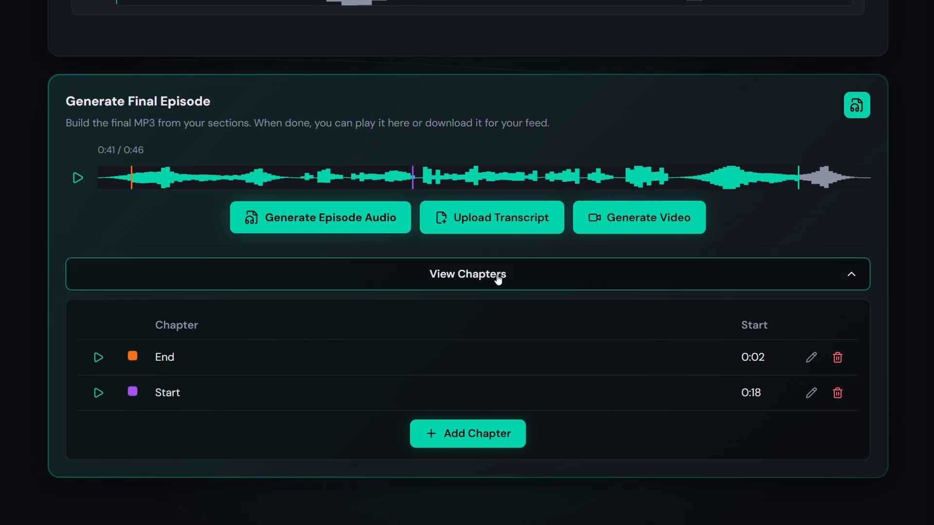
pyautogui.click(467, 289)
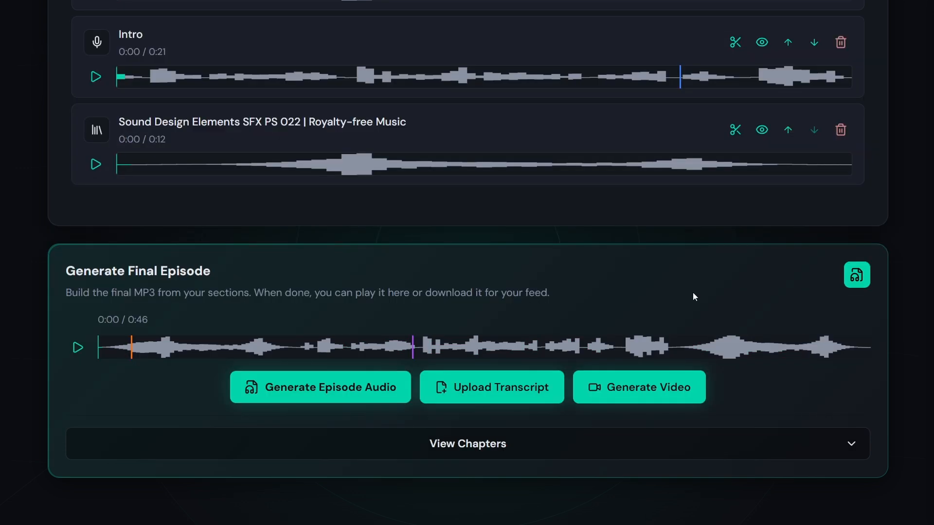
# Open the details of Test Episode 1 and set its status to Published
pyautogui.scroll(8, 693, 292)
pyautogui.click(857, 124)
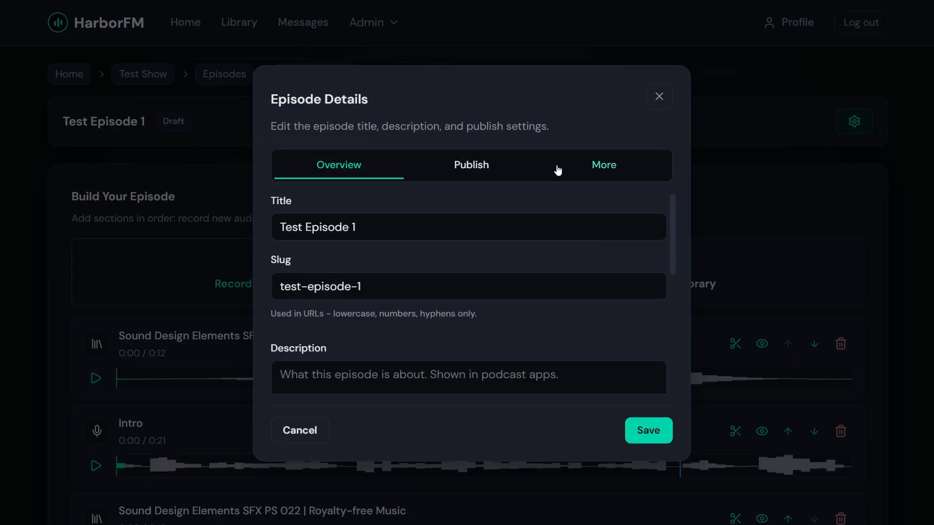
pyautogui.click(472, 166)
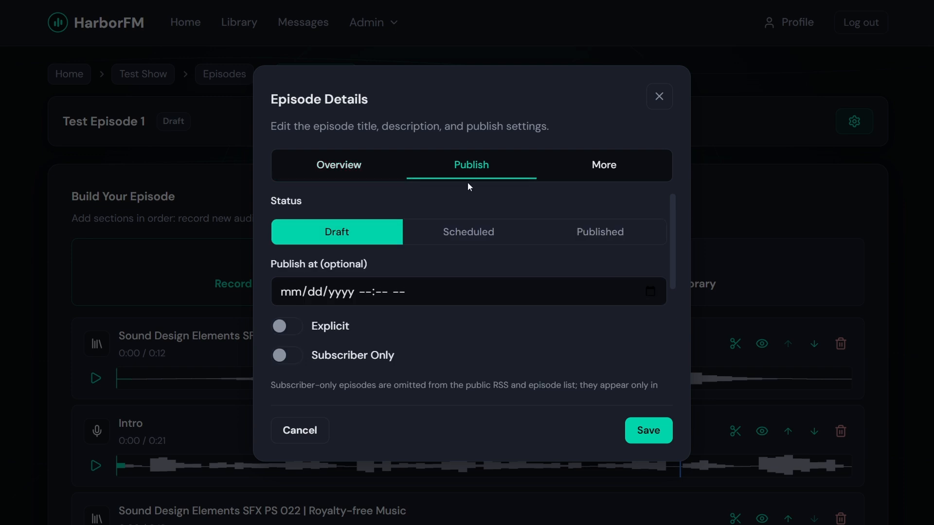
pyautogui.click(607, 242)
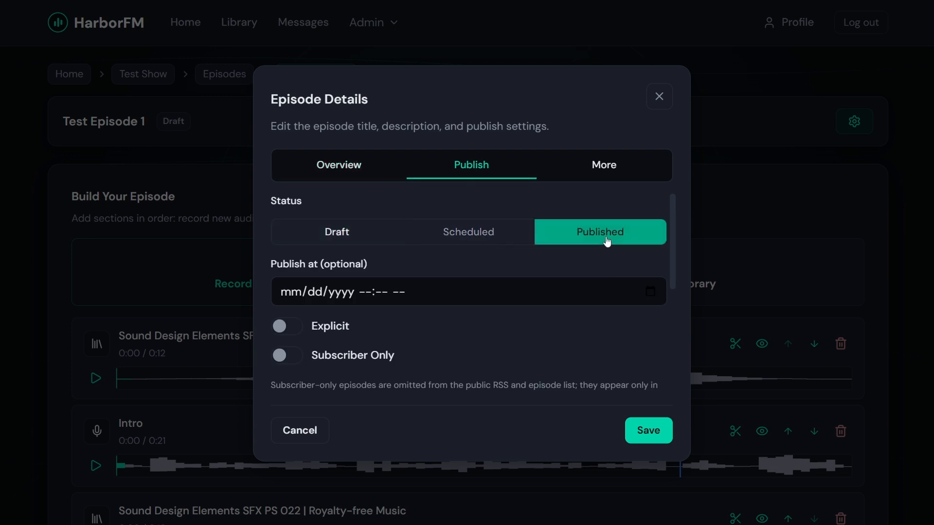
# Set the season number to 1 and the episode number to 1, with the episode type kept as Full
pyautogui.scroll(-5, 460, 297)
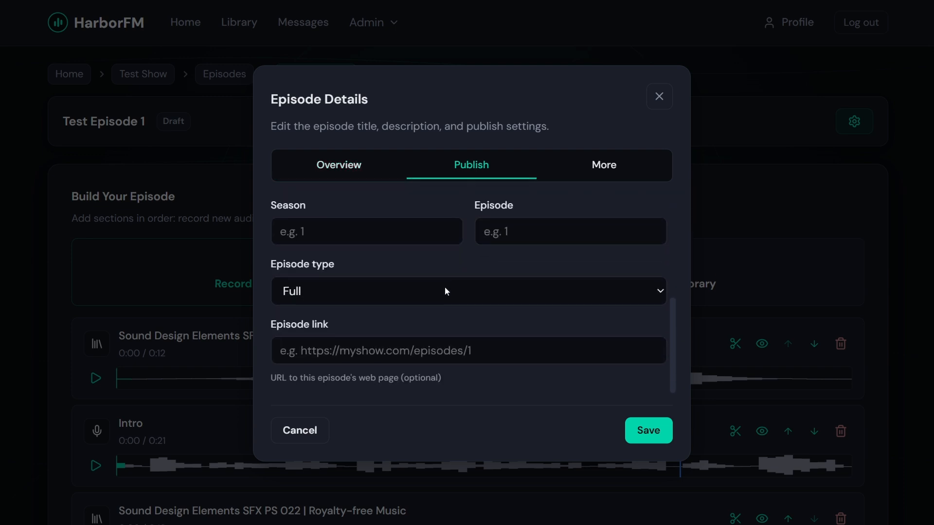
pyautogui.scroll(1, 372, 279)
pyautogui.click(372, 280)
pyautogui.write('1')
pyautogui.click(506, 280)
pyautogui.write('1')
pyautogui.scroll(-2, 442, 311)
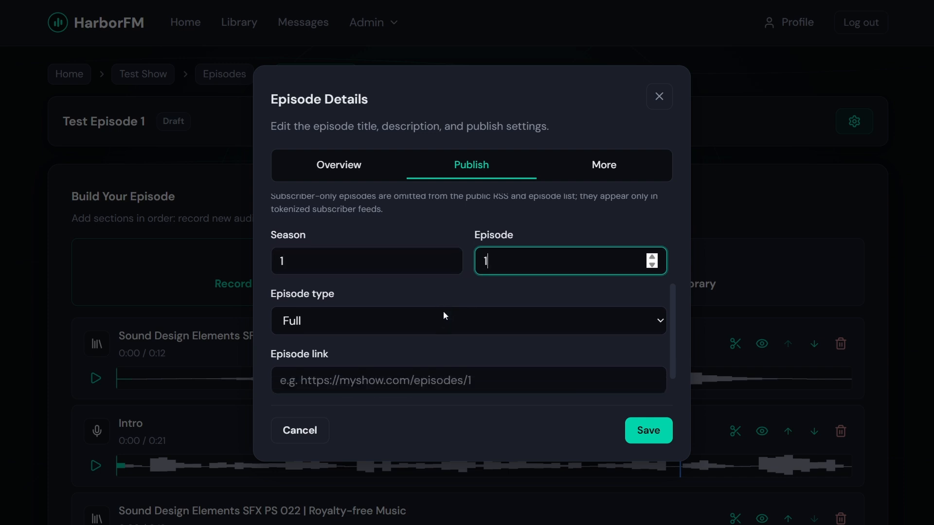
# Review the episode's title, slug, summary and cover fields, its unique ID options and its publish settings
pyautogui.scroll(5, 402, 341)
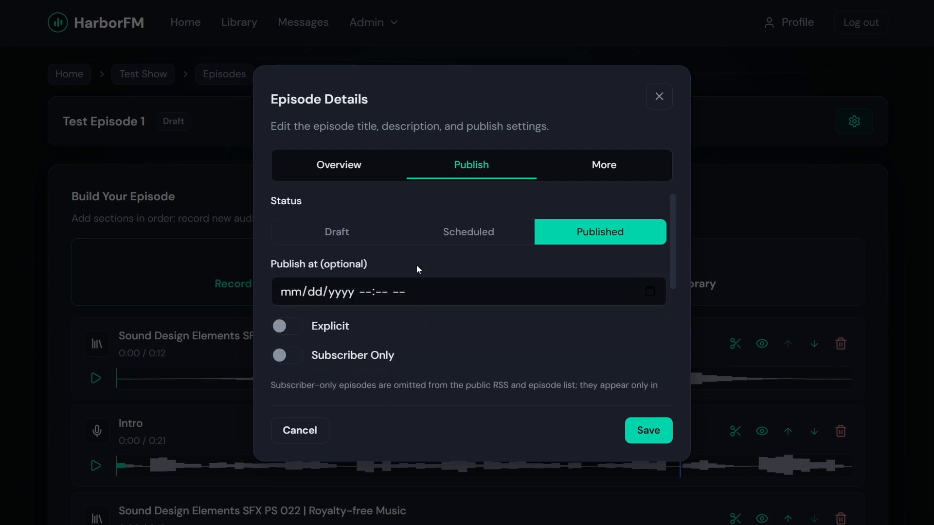
pyautogui.click(350, 161)
pyautogui.scroll(-1, 395, 260)
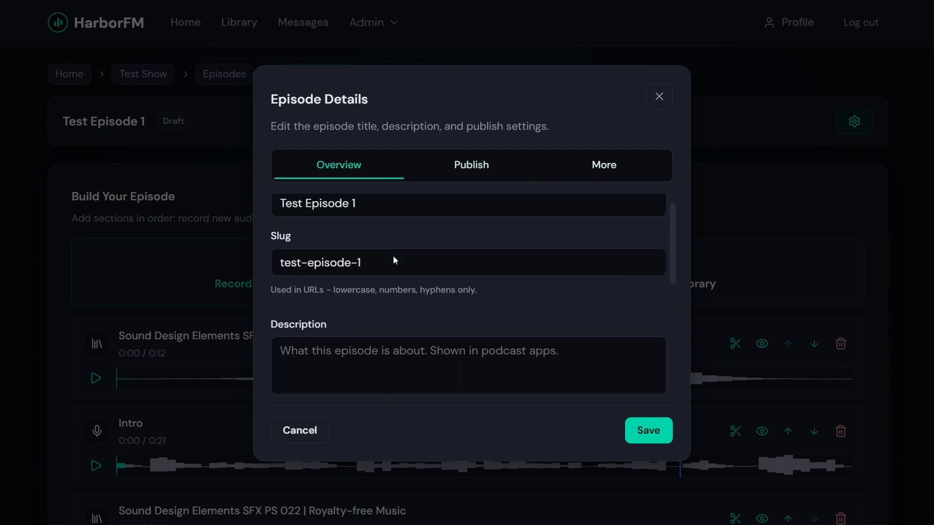
pyautogui.scroll(-5, 390, 288)
pyautogui.scroll(6, 387, 282)
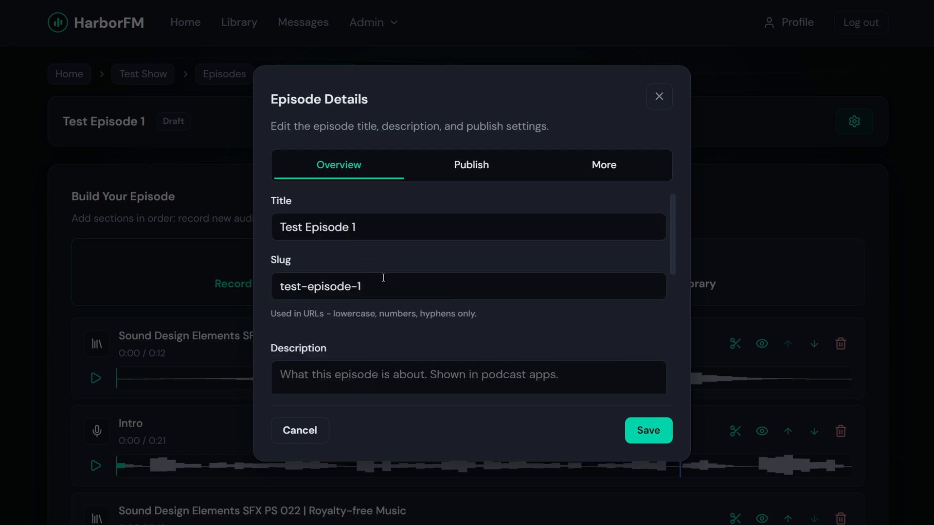
pyautogui.tripleClick(383, 277)
pyautogui.scroll(-5, 430, 267)
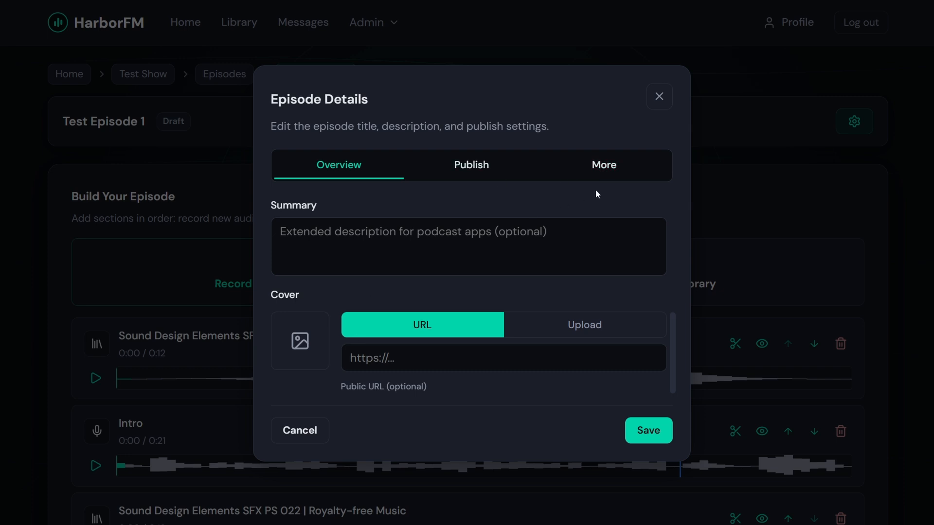
pyautogui.click(602, 165)
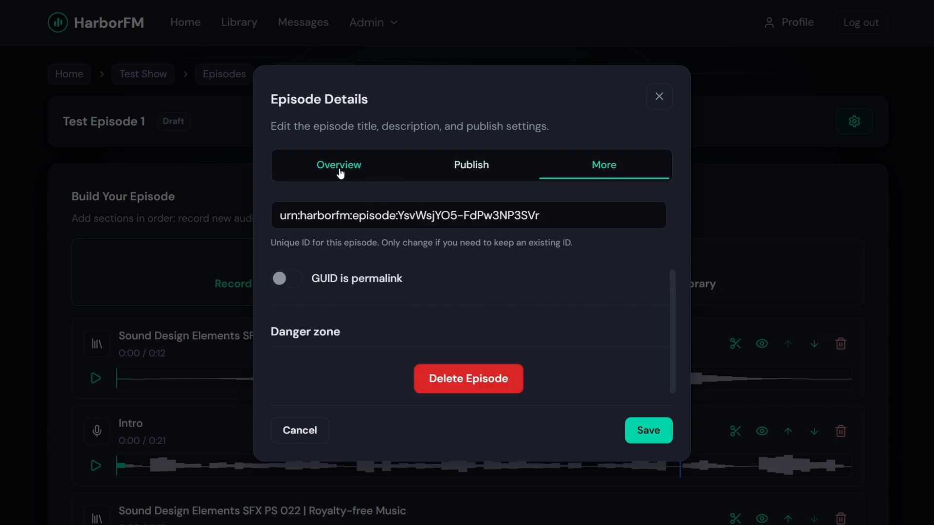
pyautogui.click(322, 163)
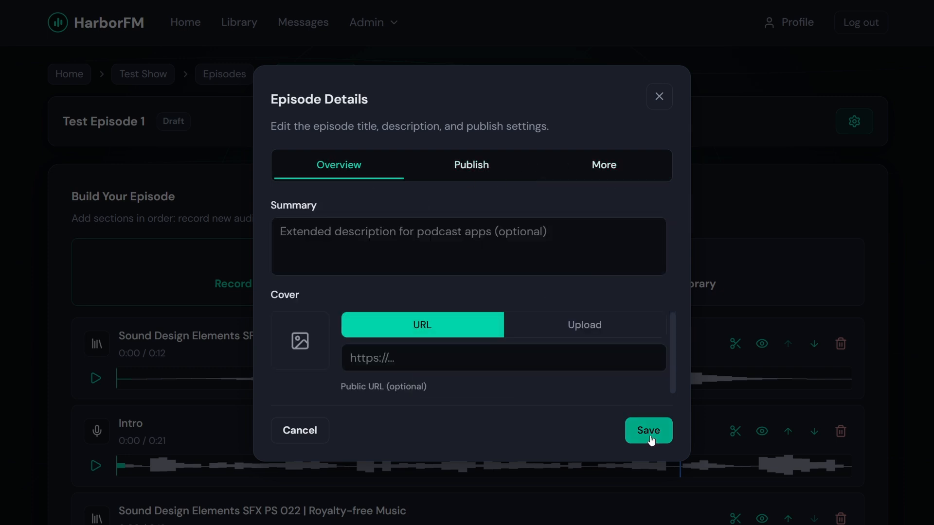
pyautogui.click(452, 166)
pyautogui.scroll(4, 422, 302)
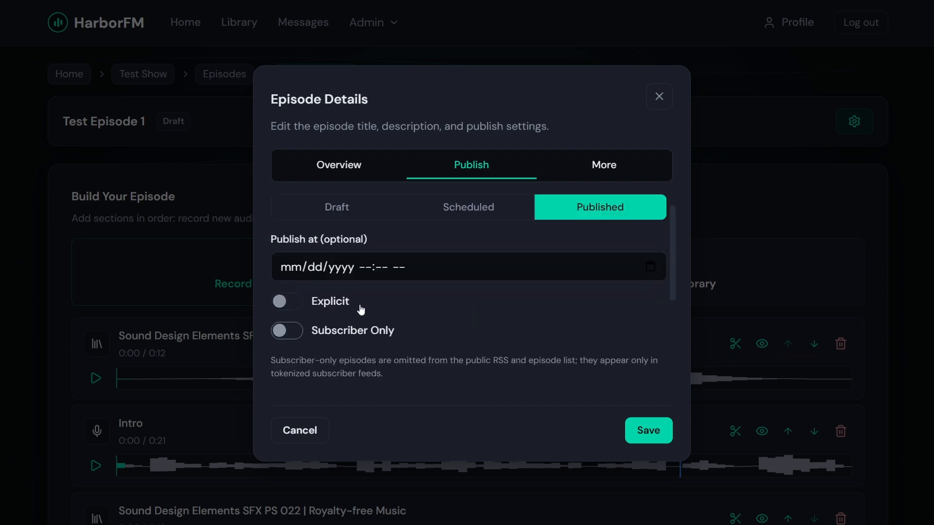
# Check the season, episode number and episode type of Test Episode 1 and save the episode details
pyautogui.scroll(-3, 363, 284)
pyautogui.doubleClick(333, 280)
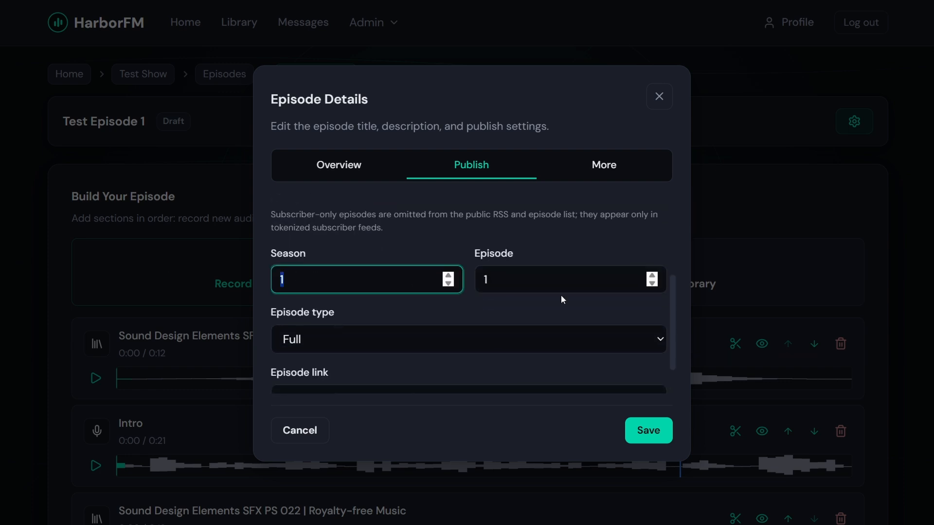
pyautogui.click(629, 419)
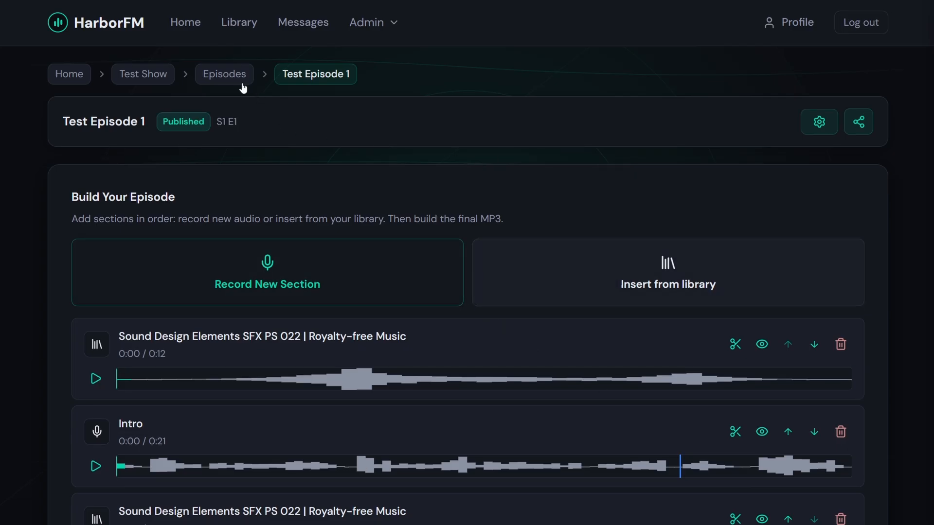
# Return to the Test Show overview and open the show's public page
pyautogui.click(146, 74)
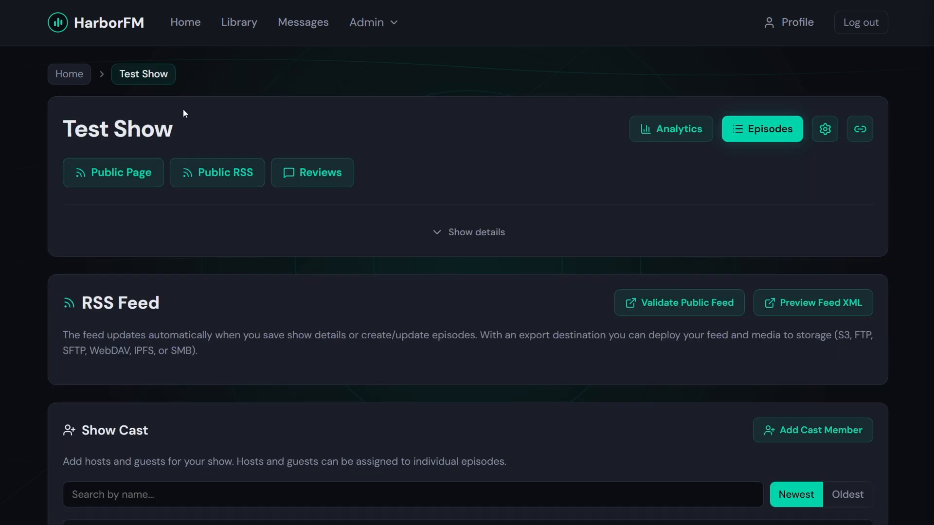
pyautogui.click(140, 174)
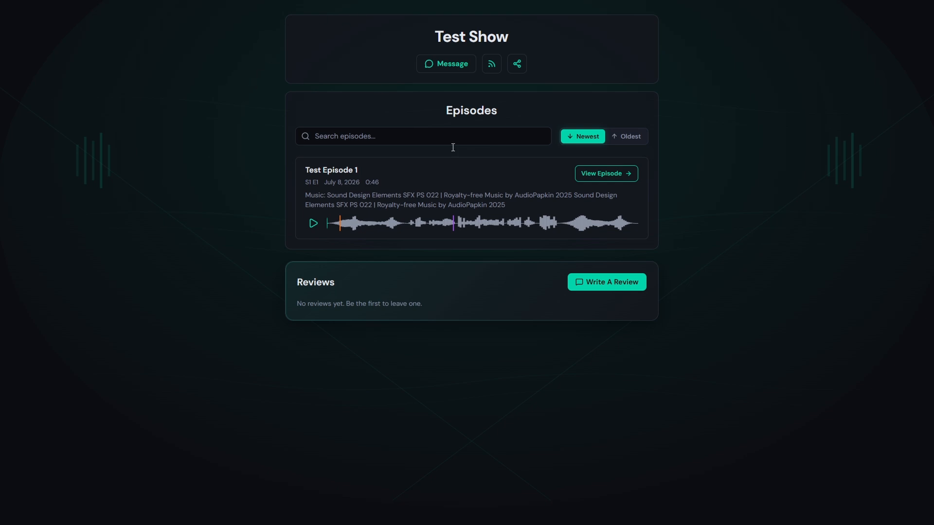
# Preview Test Episode 1 at several points of its waveform, pause it, and open its own public episode page
pyautogui.click(313, 223)
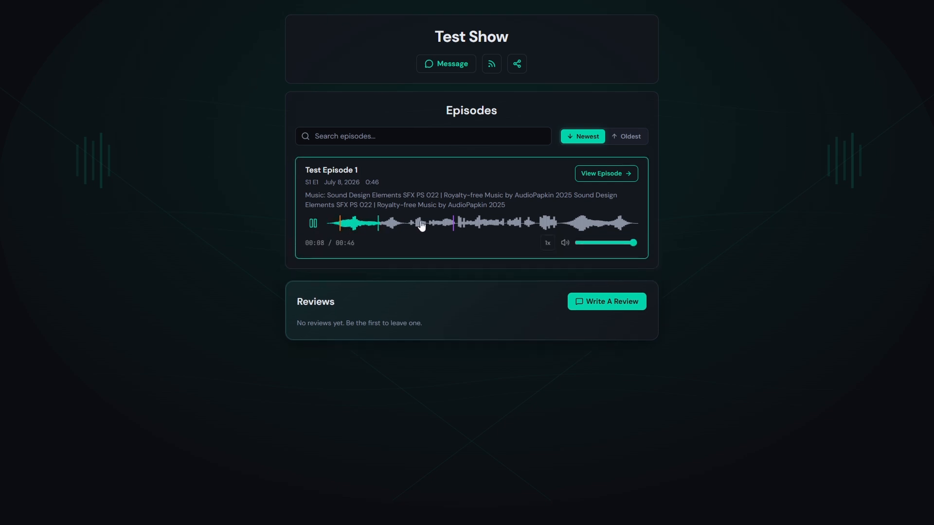
pyautogui.click(552, 224)
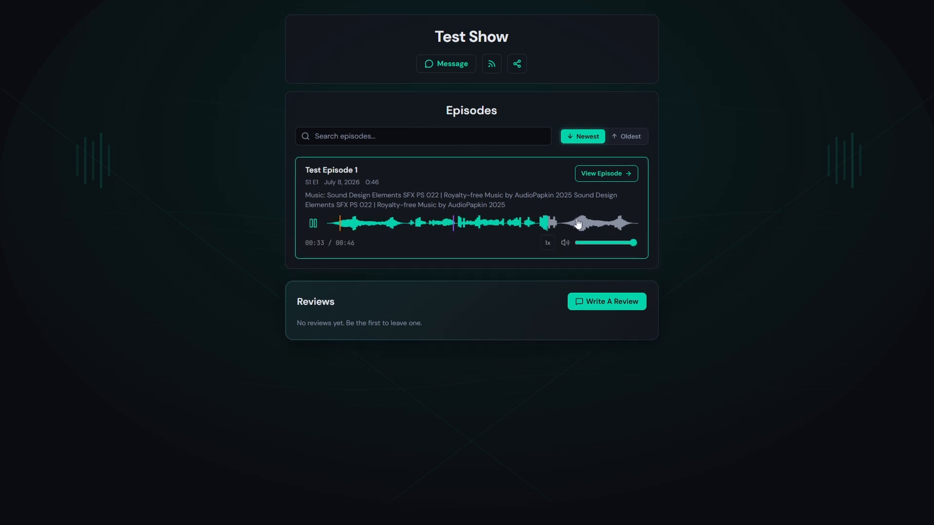
pyautogui.click(314, 223)
pyautogui.click(336, 227)
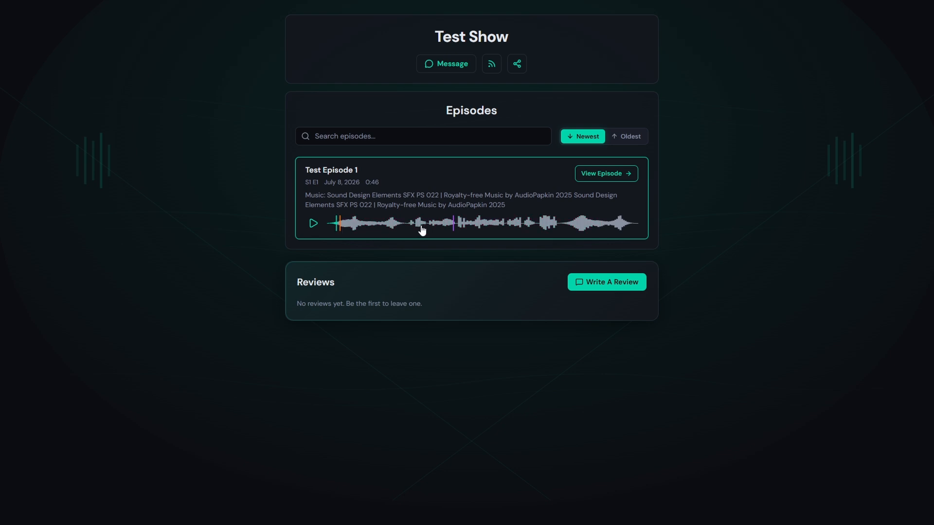
pyautogui.click(443, 226)
pyautogui.click(617, 178)
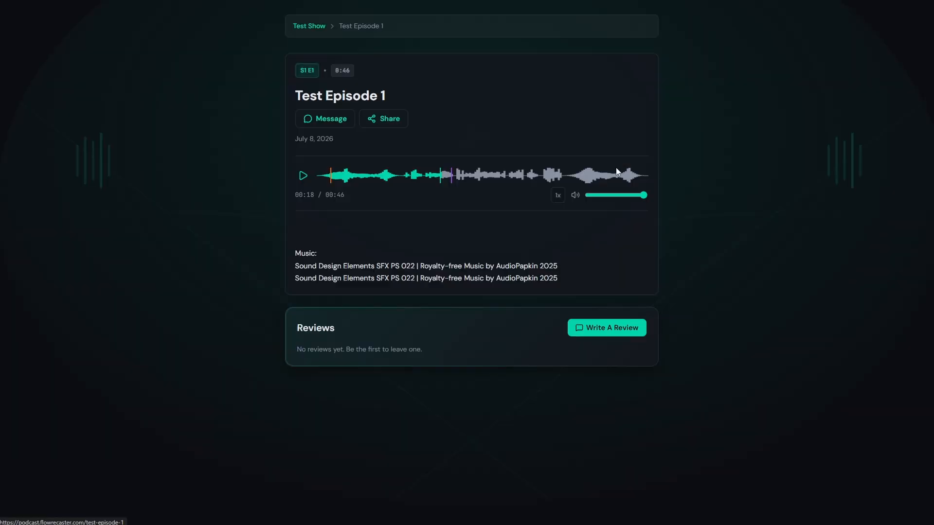